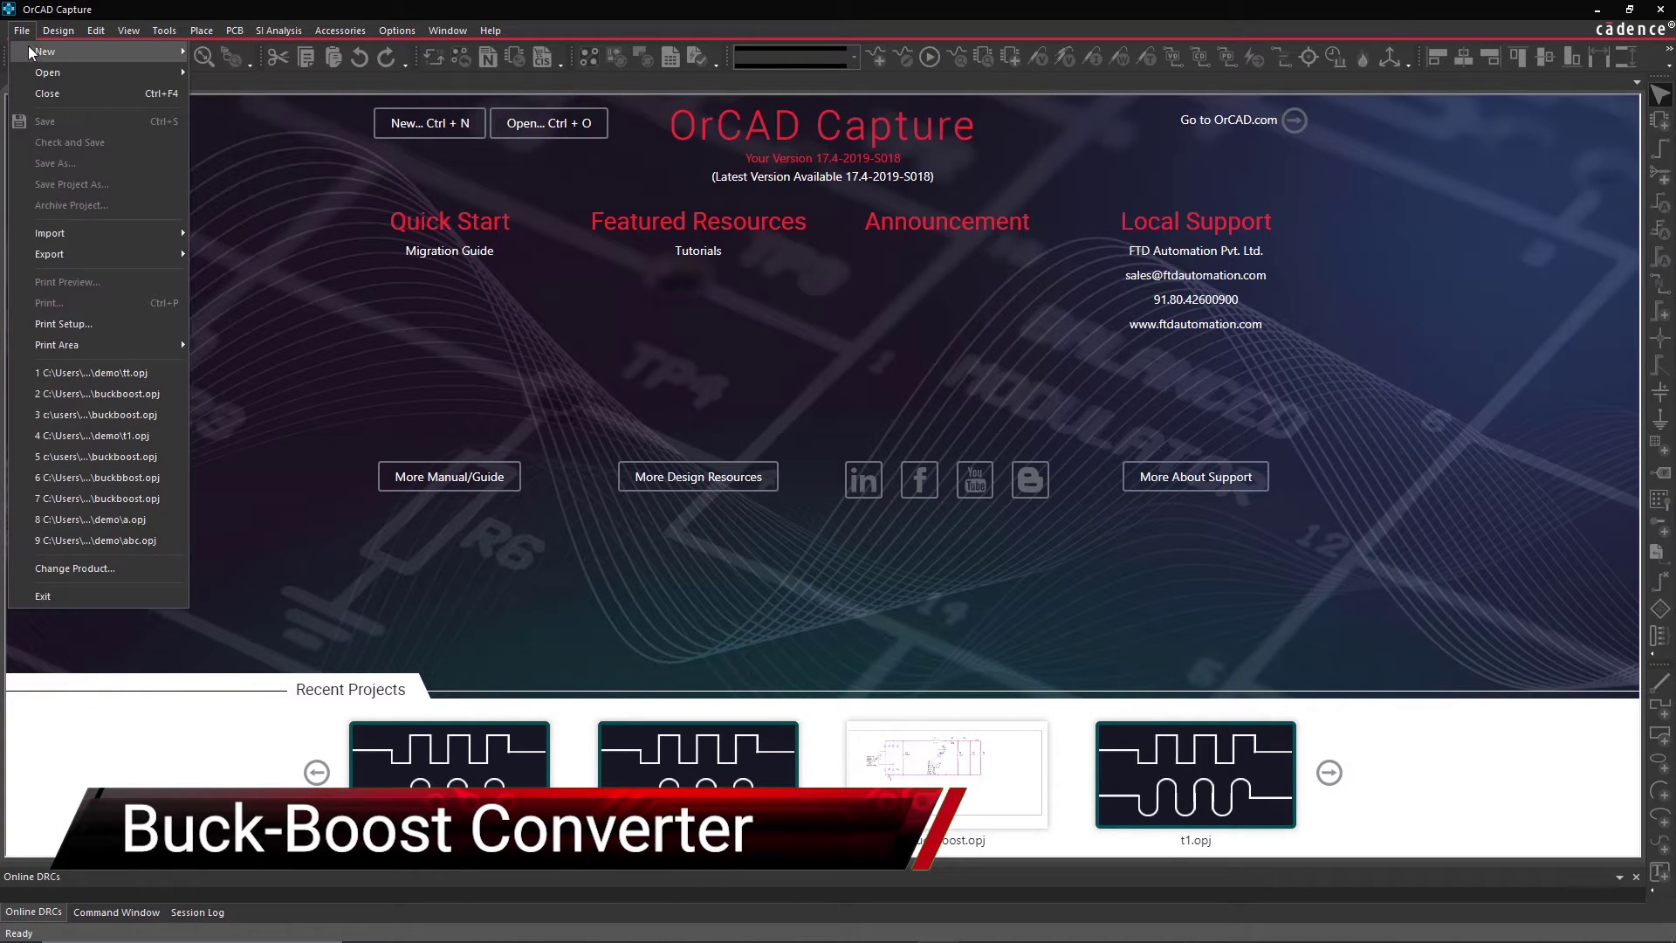
Create a new blank project named 'buckboost' with PSpice simulation enabled
mouse_move(45, 51)
click(217, 48)
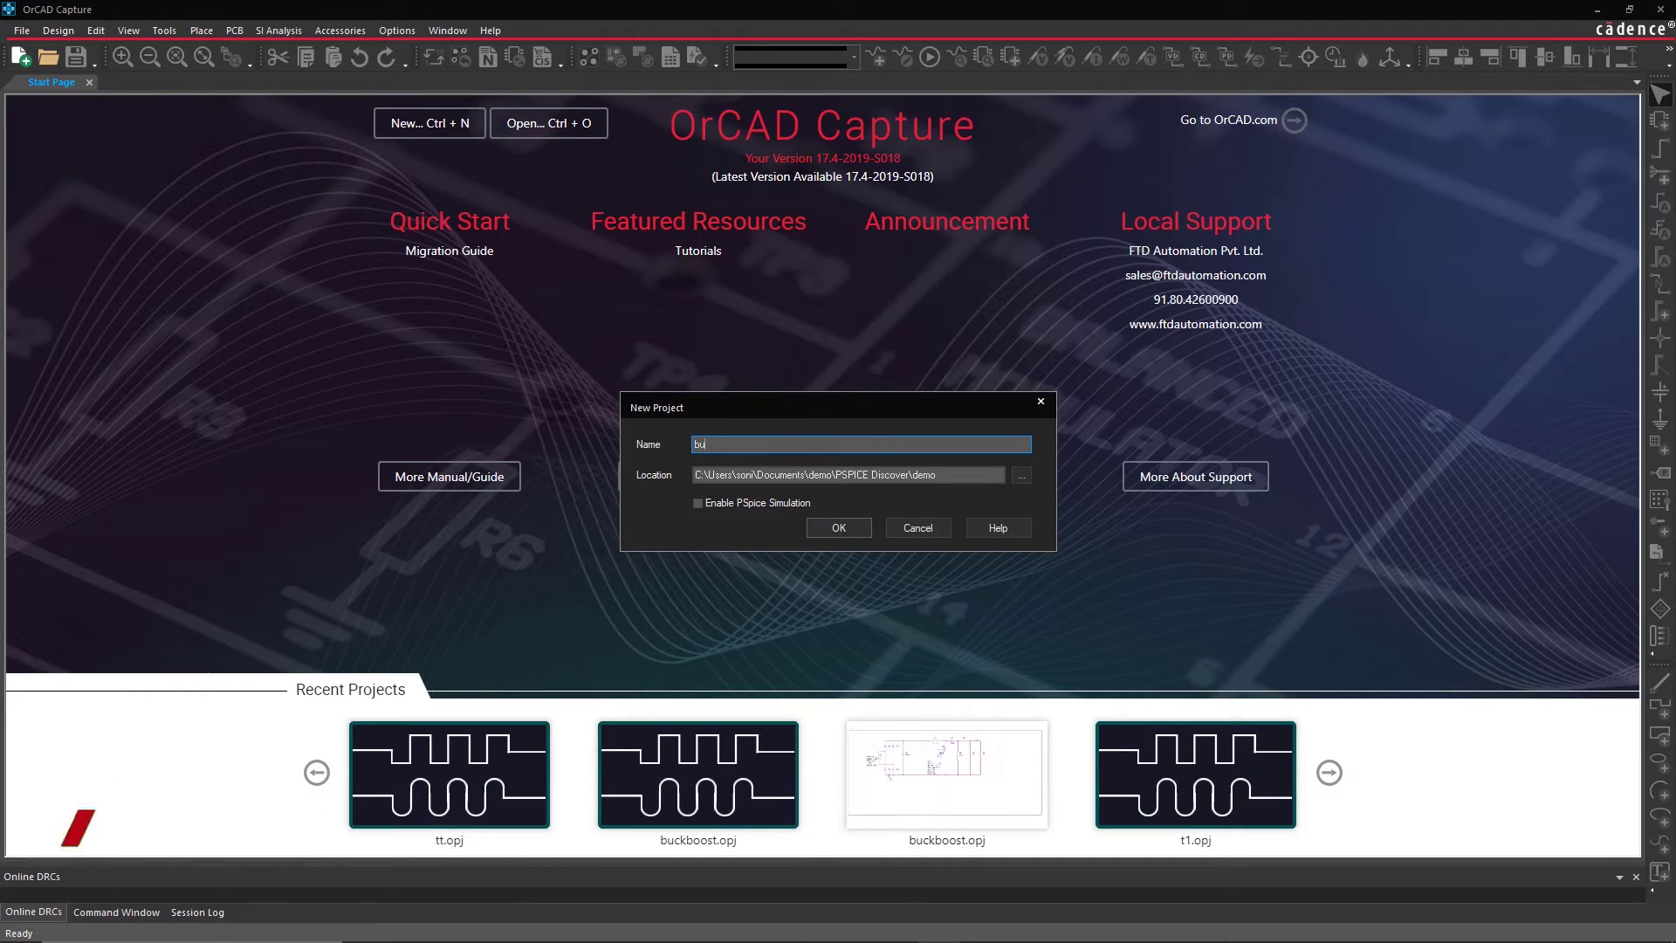
text(buckboost)
click(714, 501)
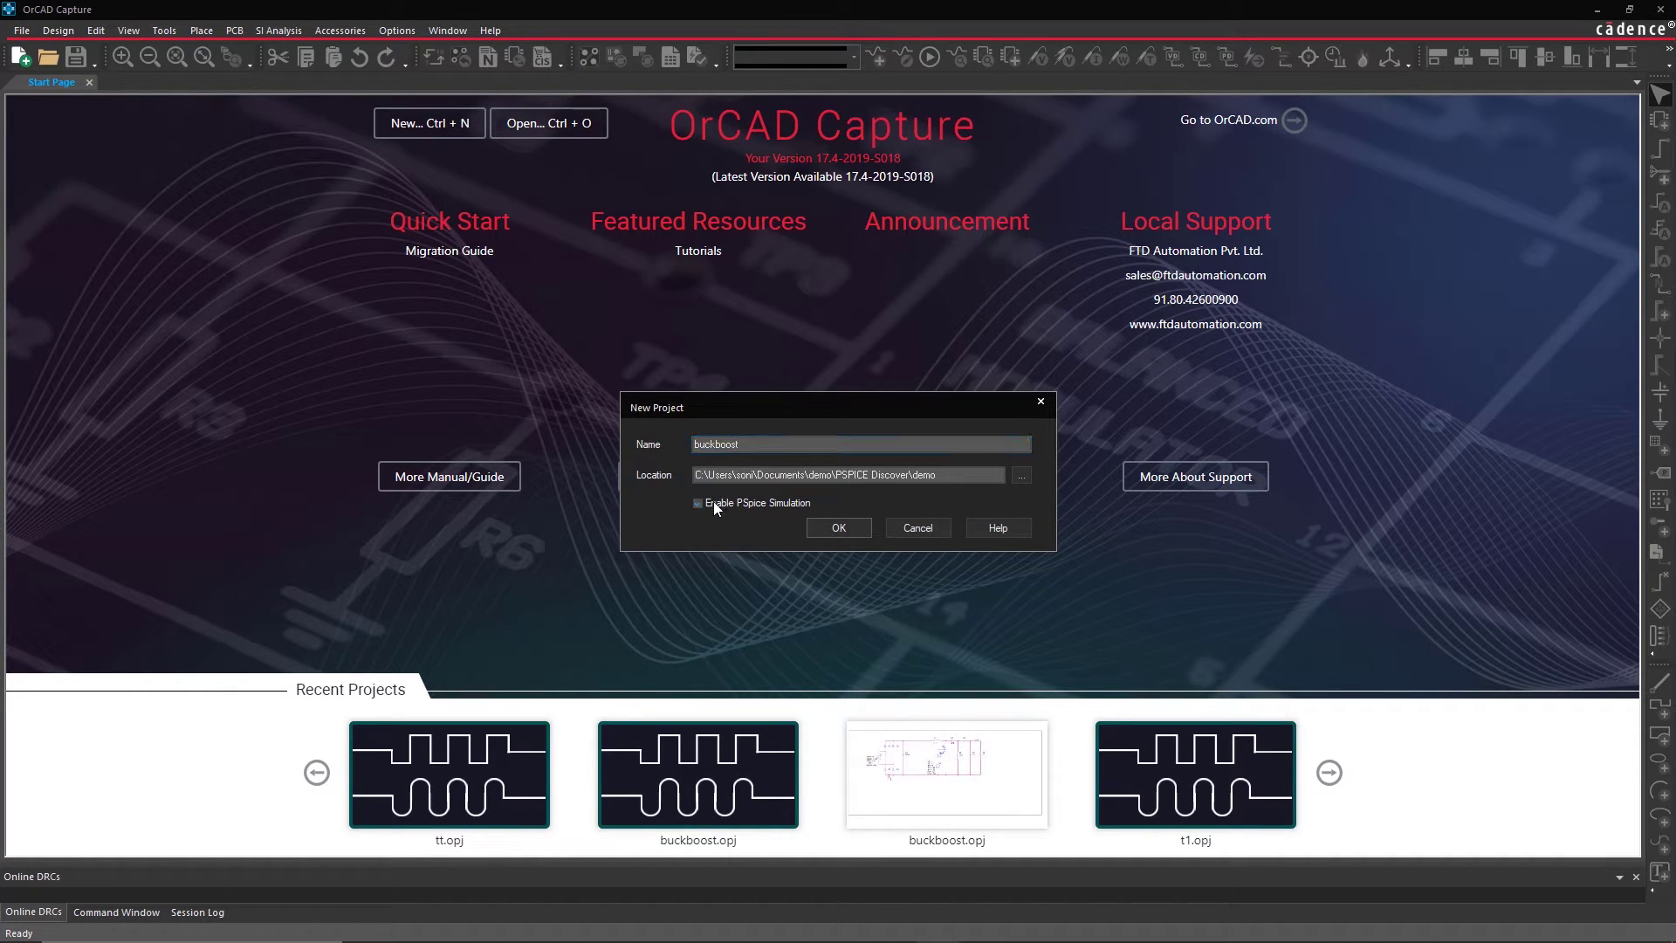
click(835, 528)
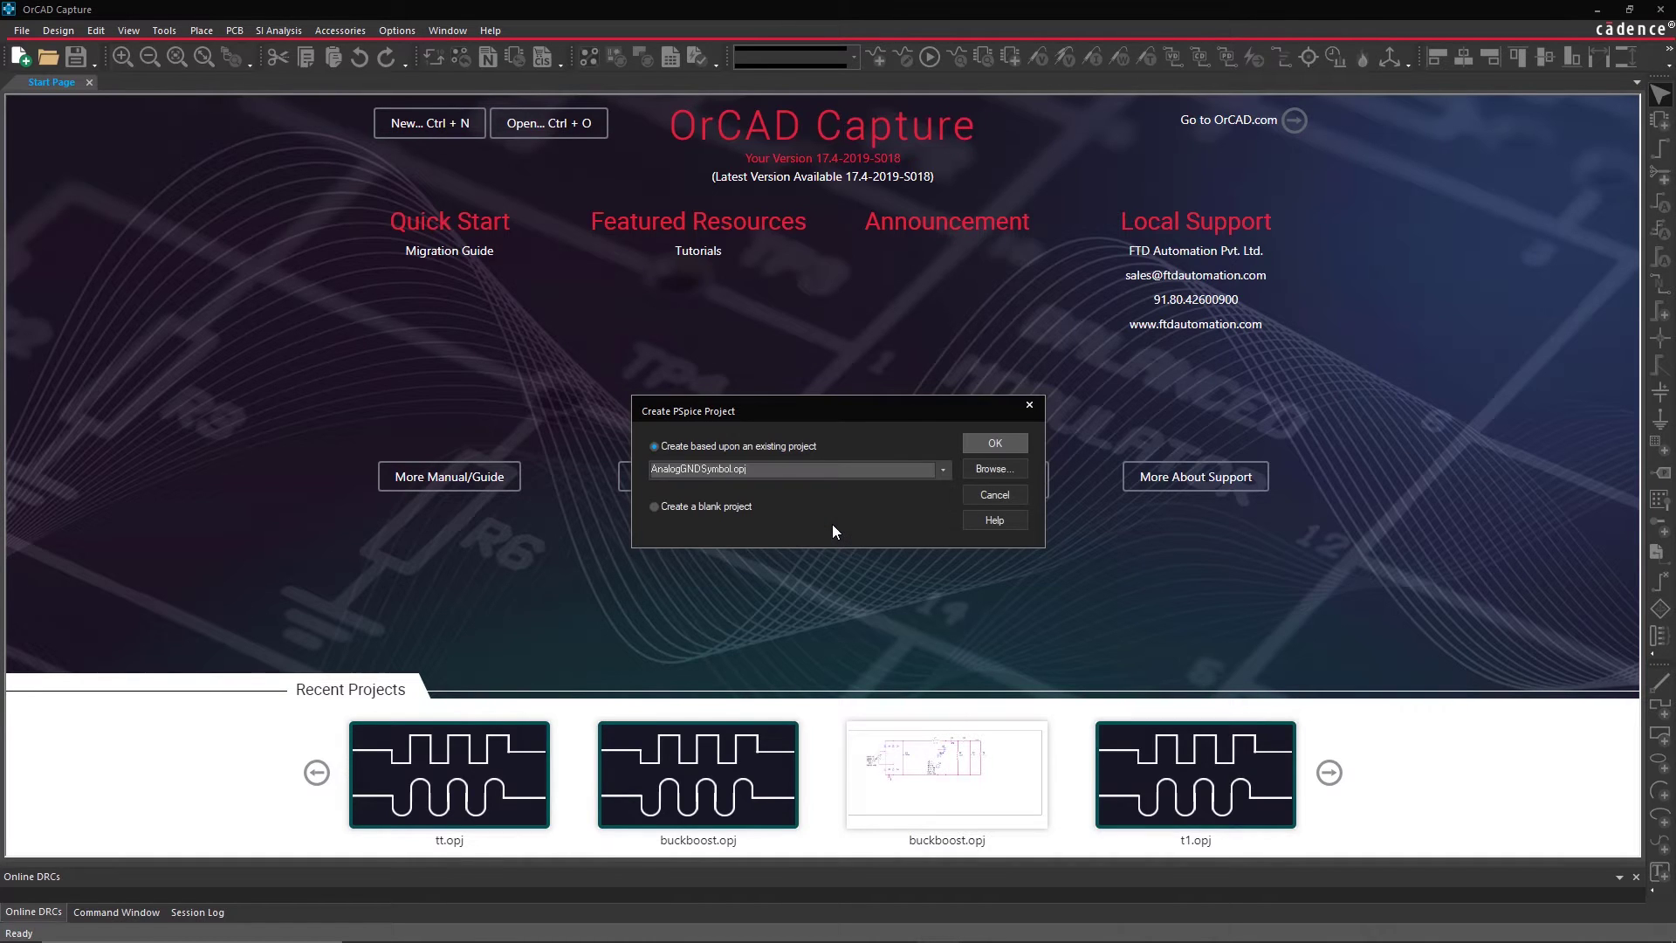
click(713, 508)
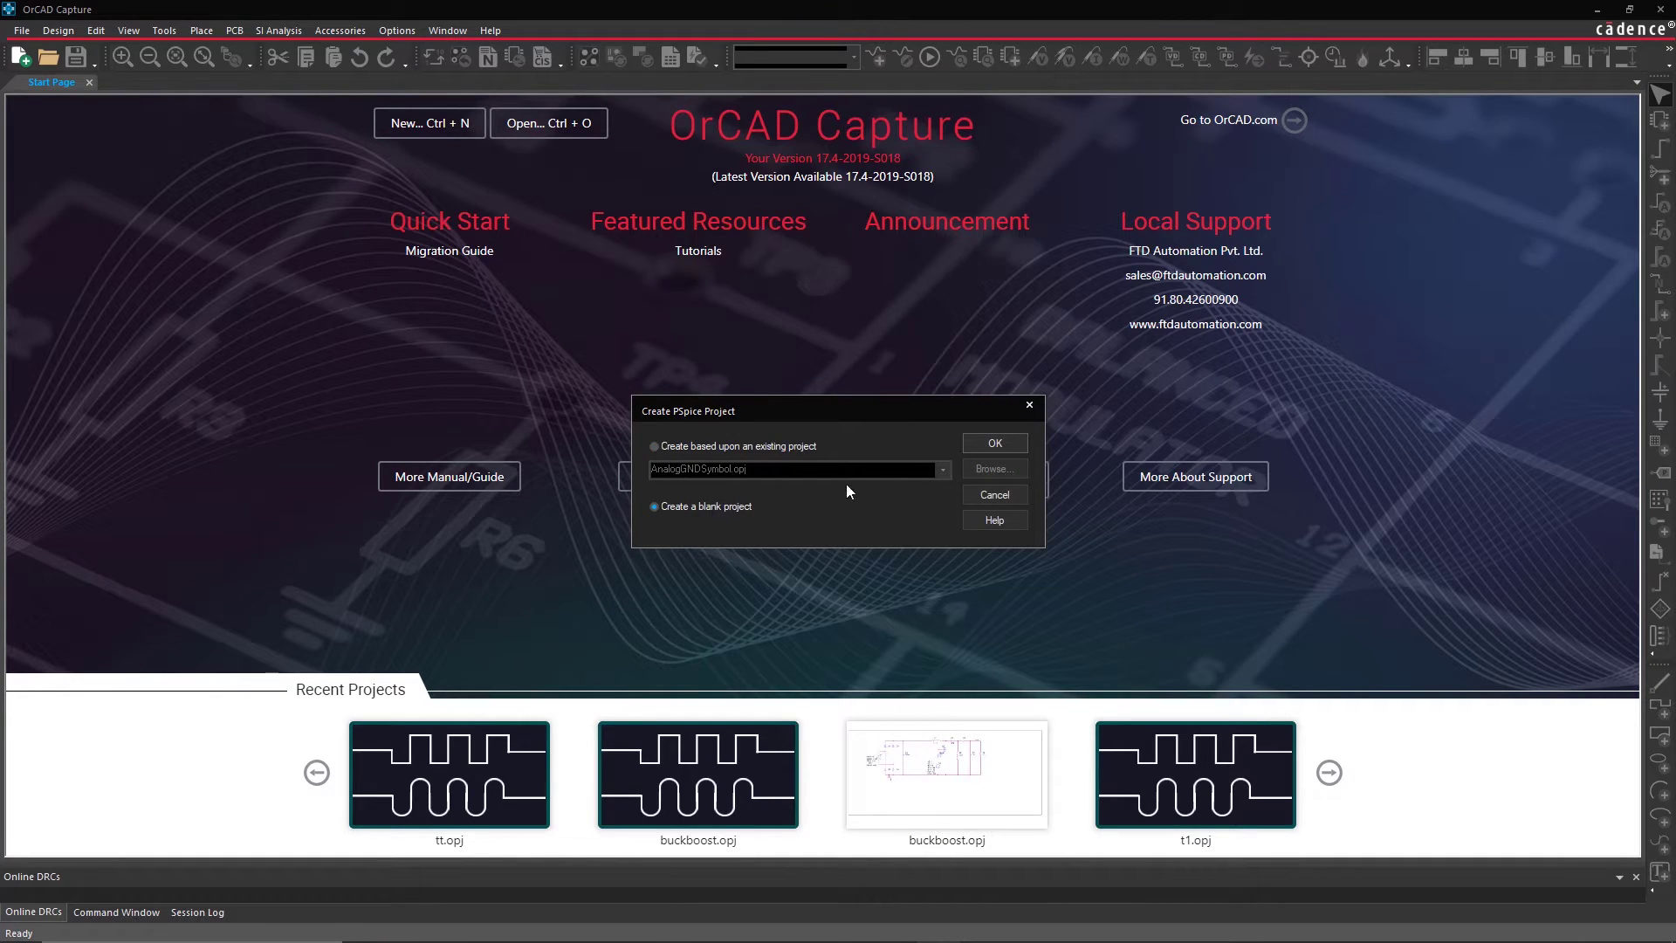
click(995, 447)
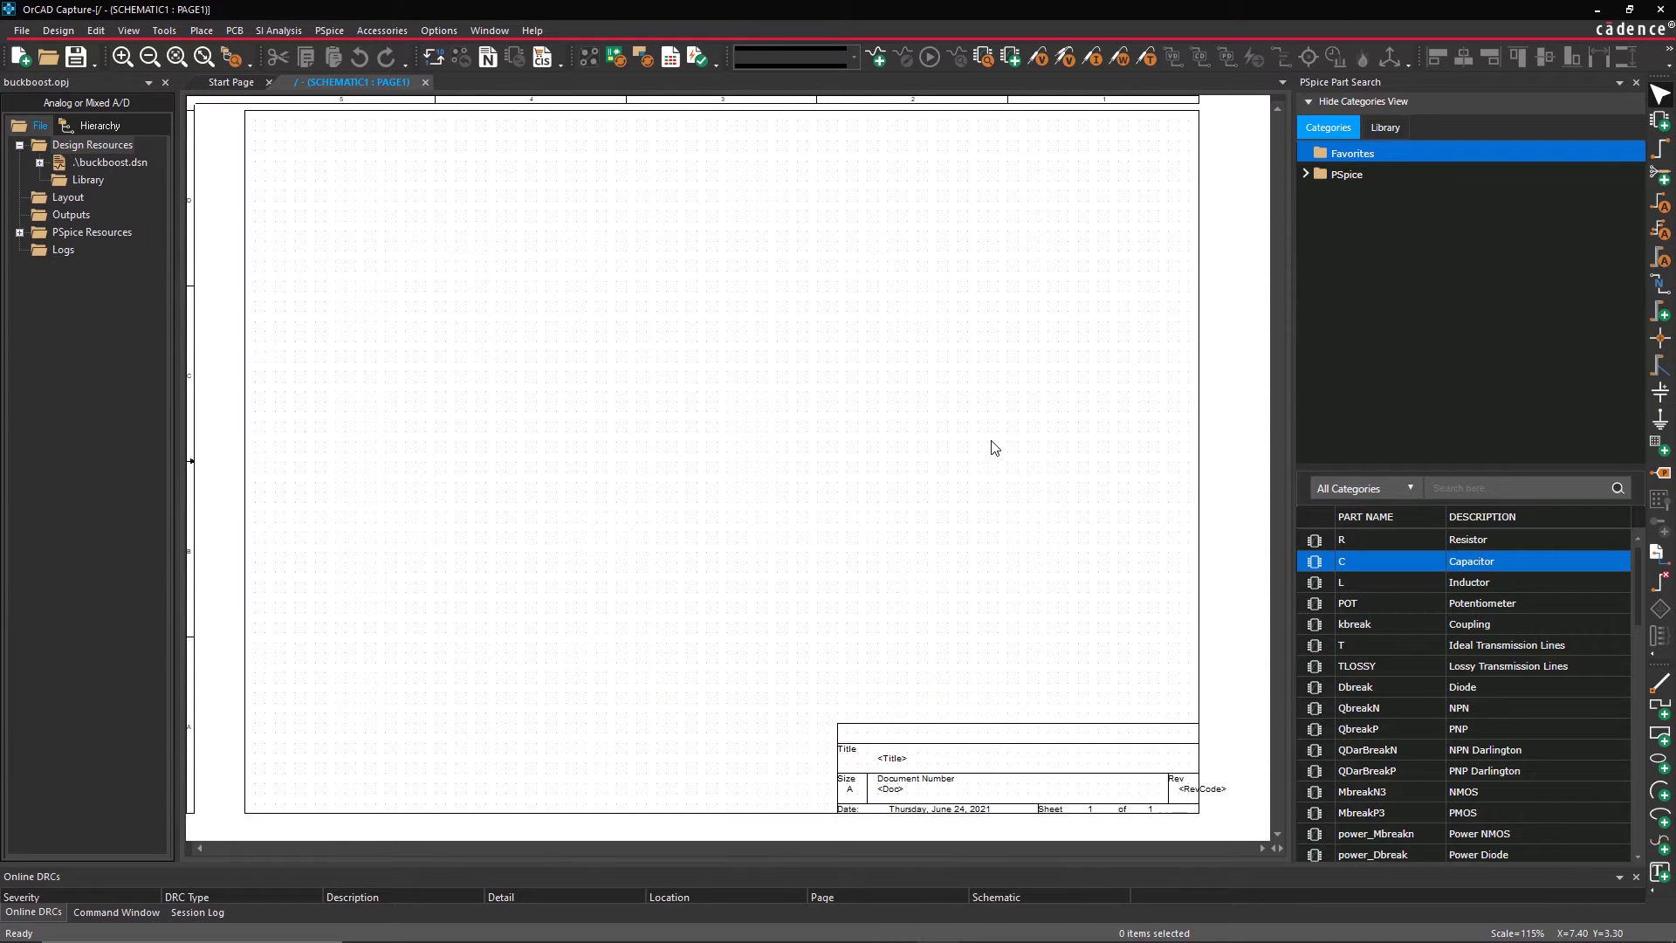
Place resistor R1 (1k) and capacitor C1 (1n) side by side from PSpice Part Search
right_click(1368, 539)
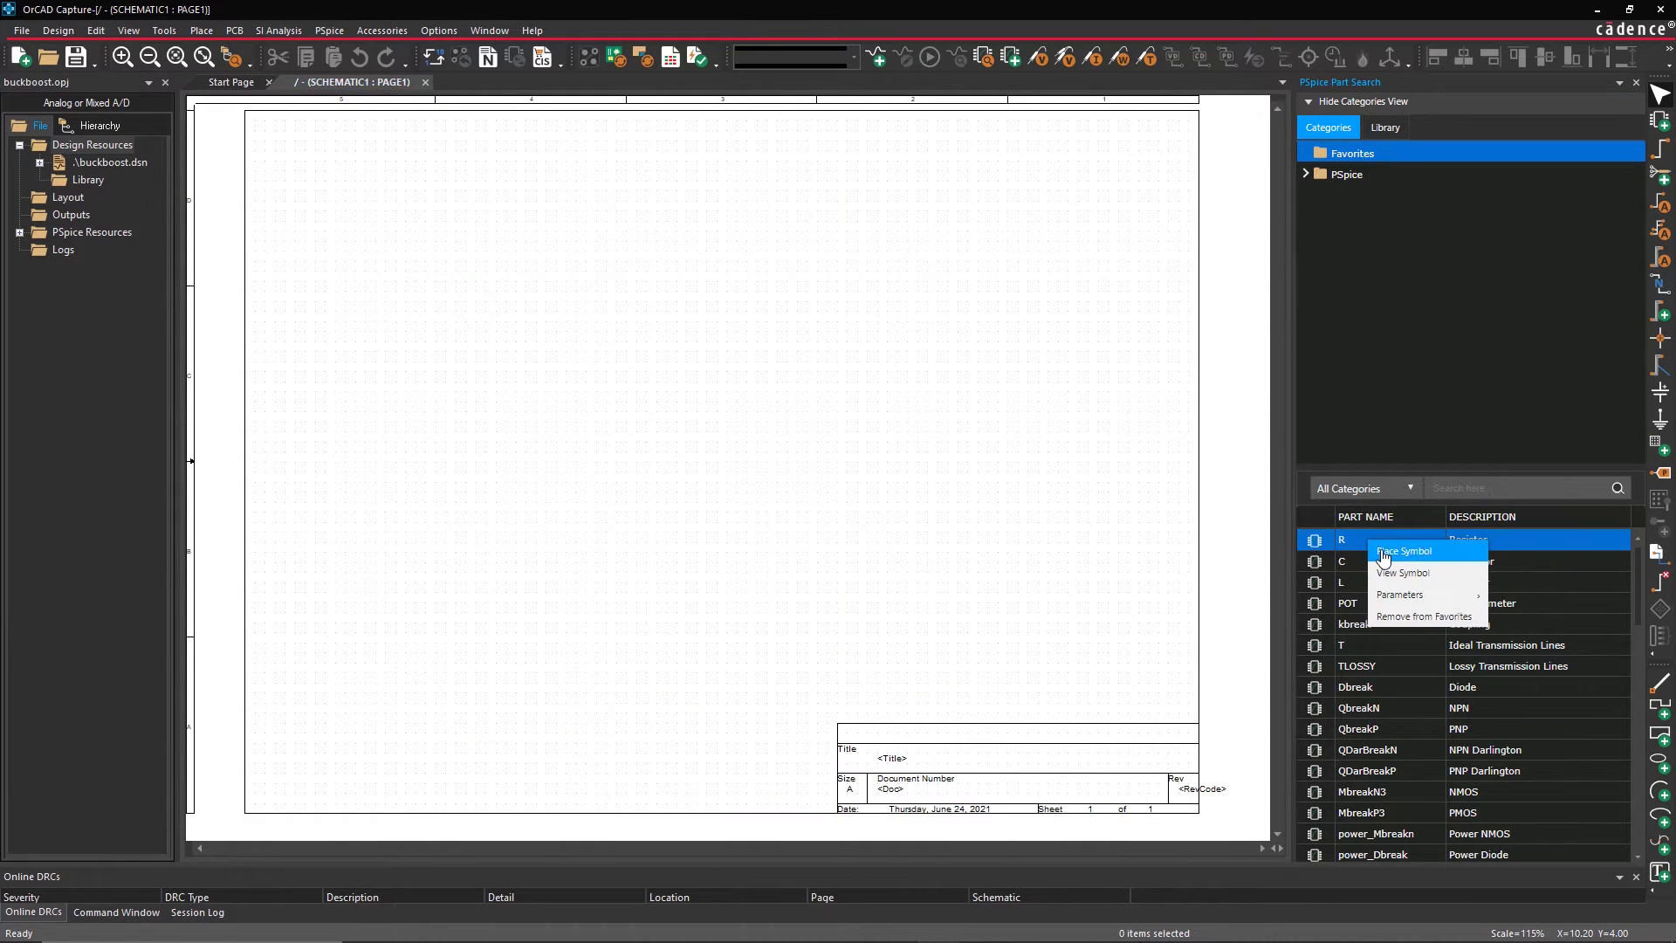
click(1405, 551)
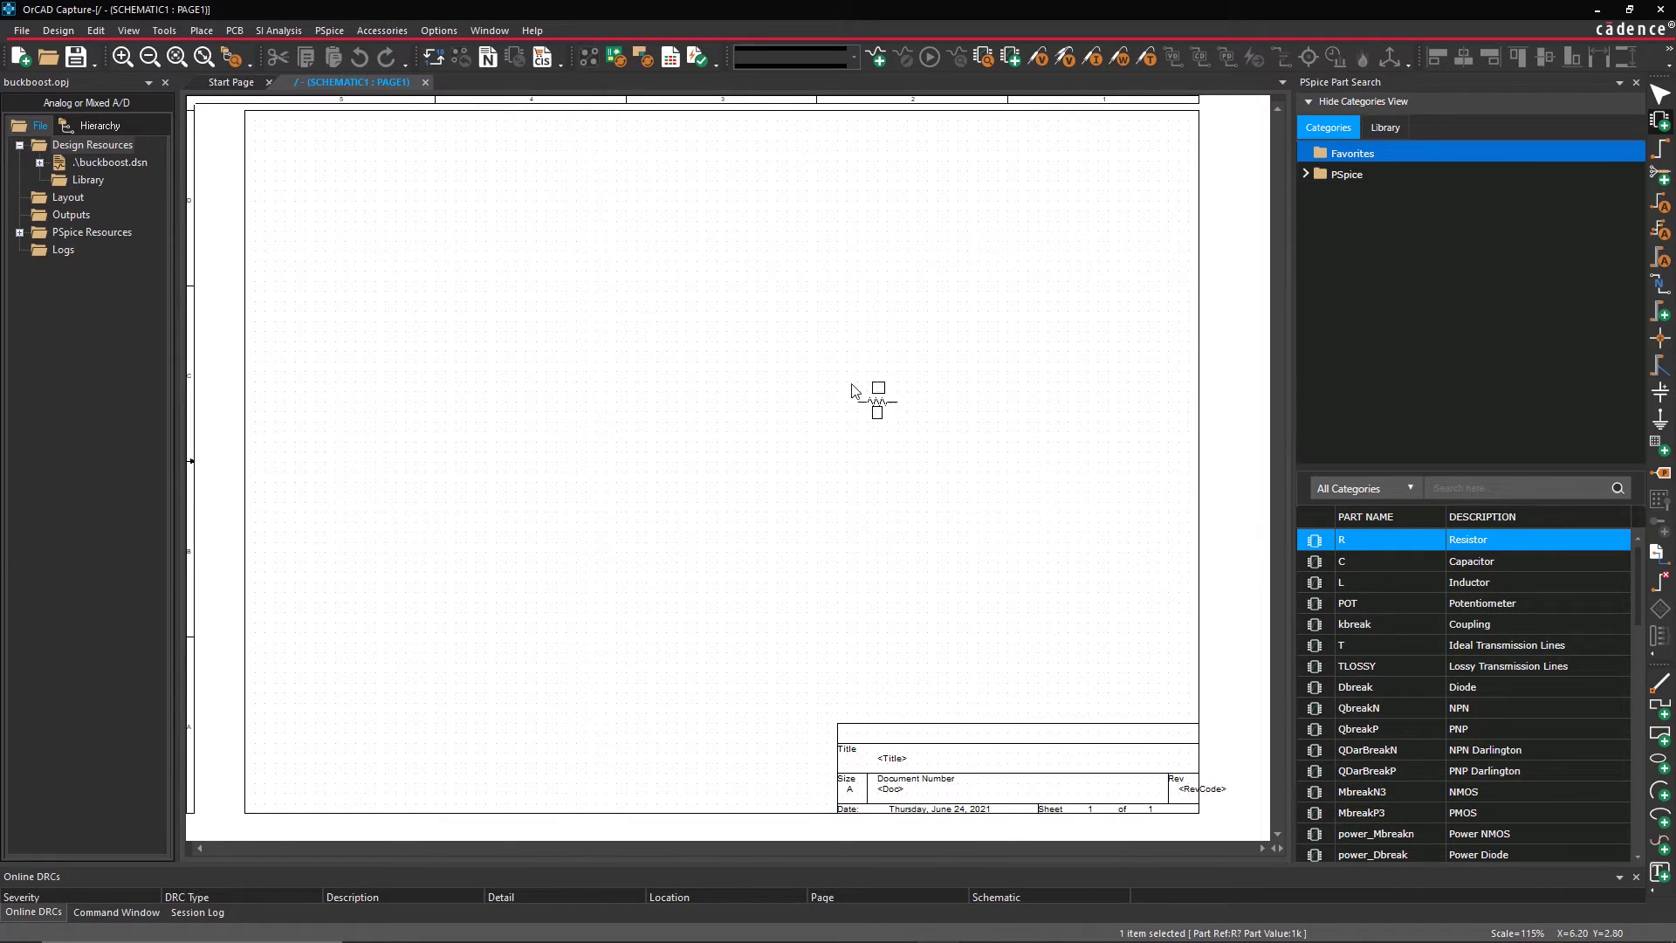
click(643, 333)
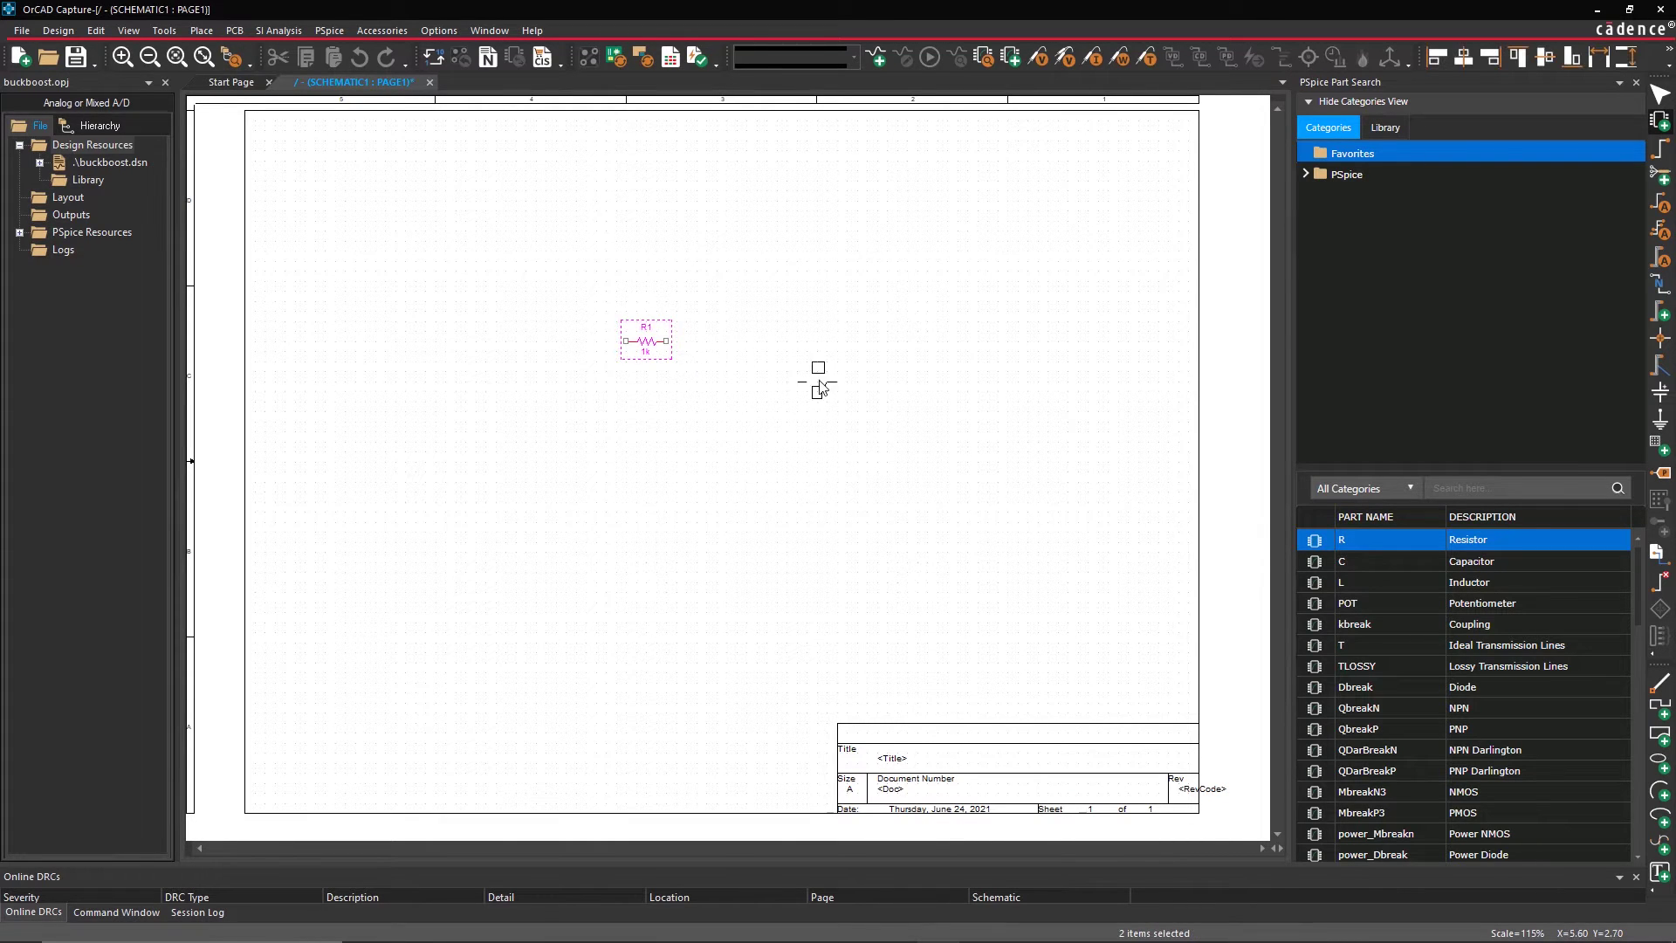
right_click(1349, 561)
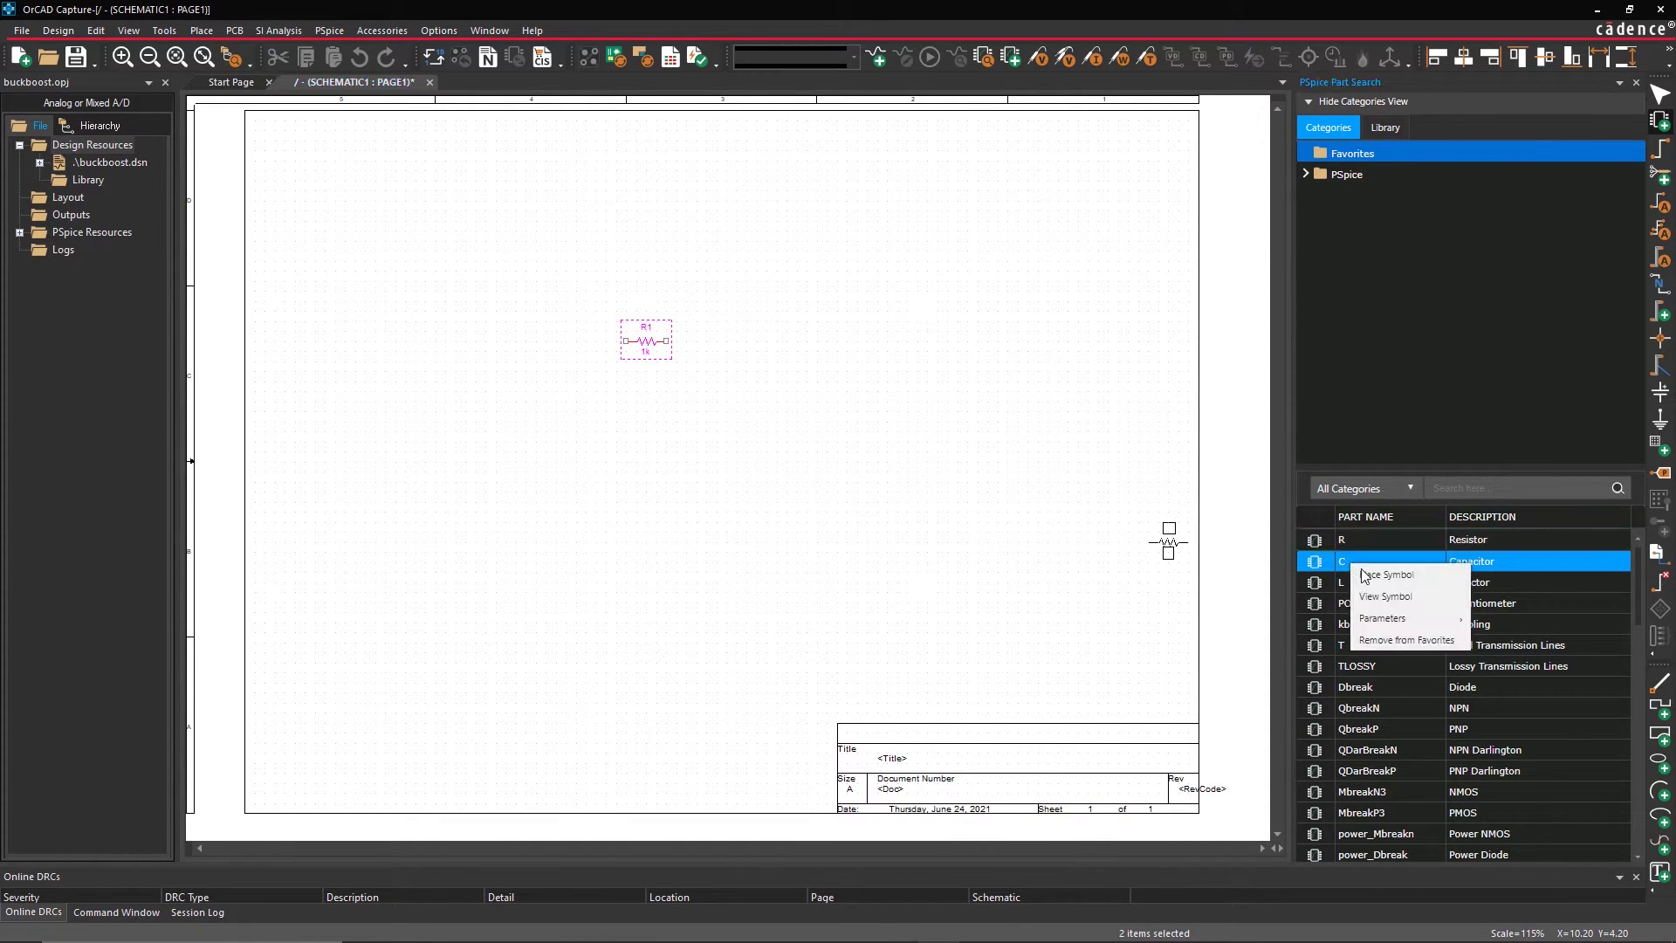
click(1385, 575)
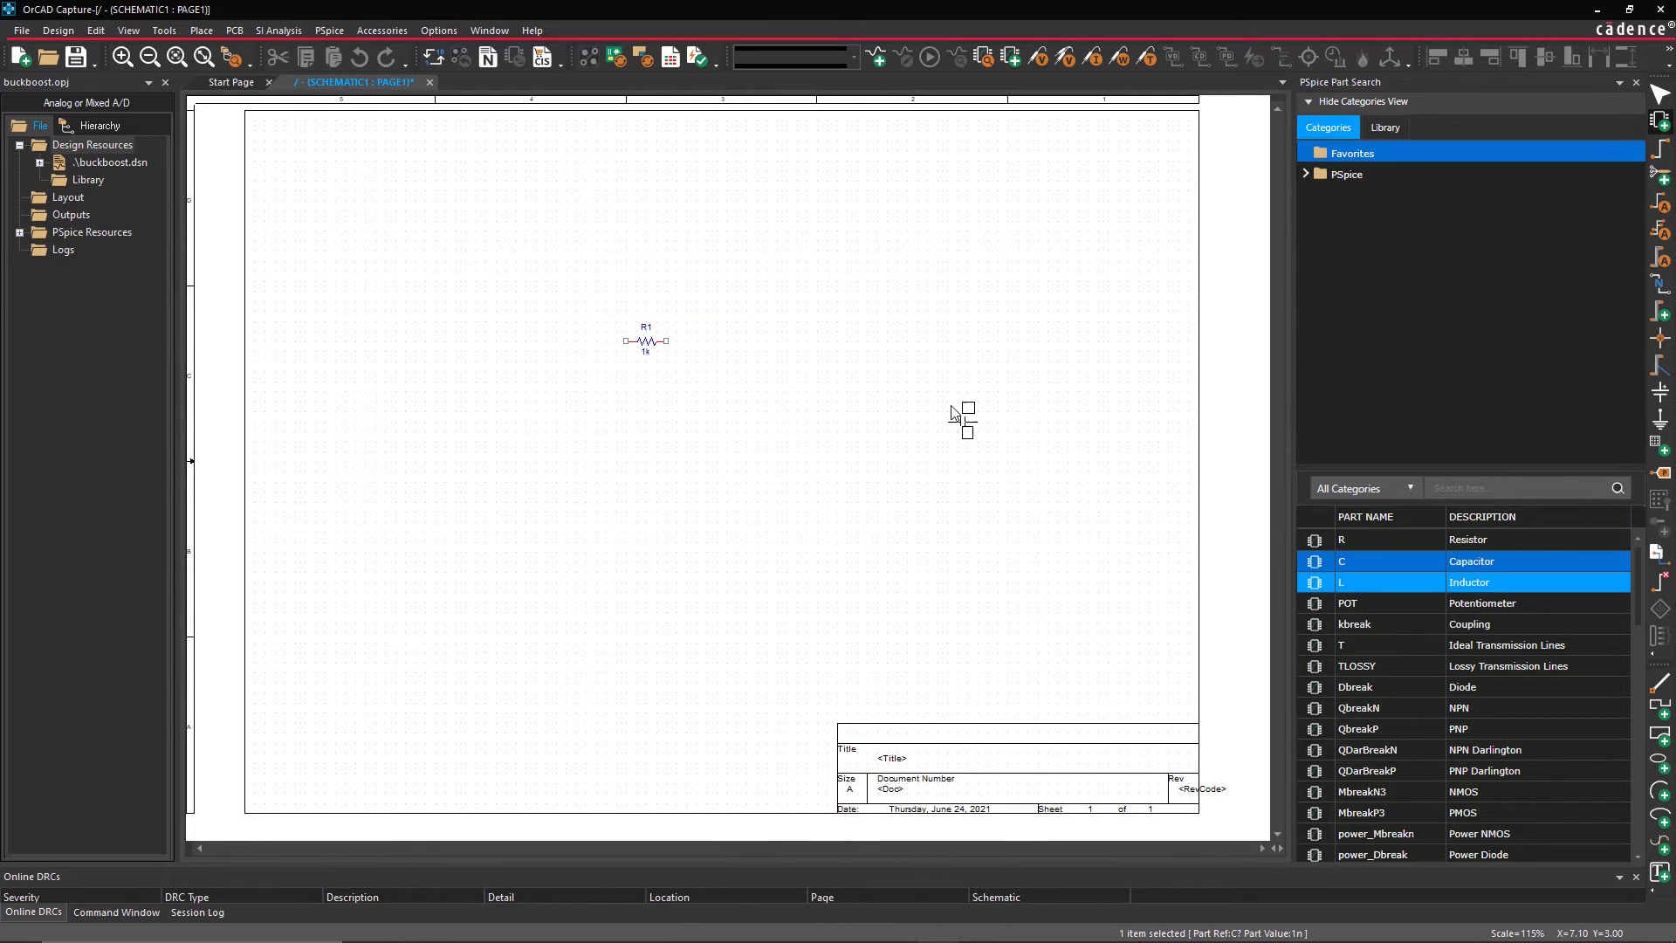
click(743, 341)
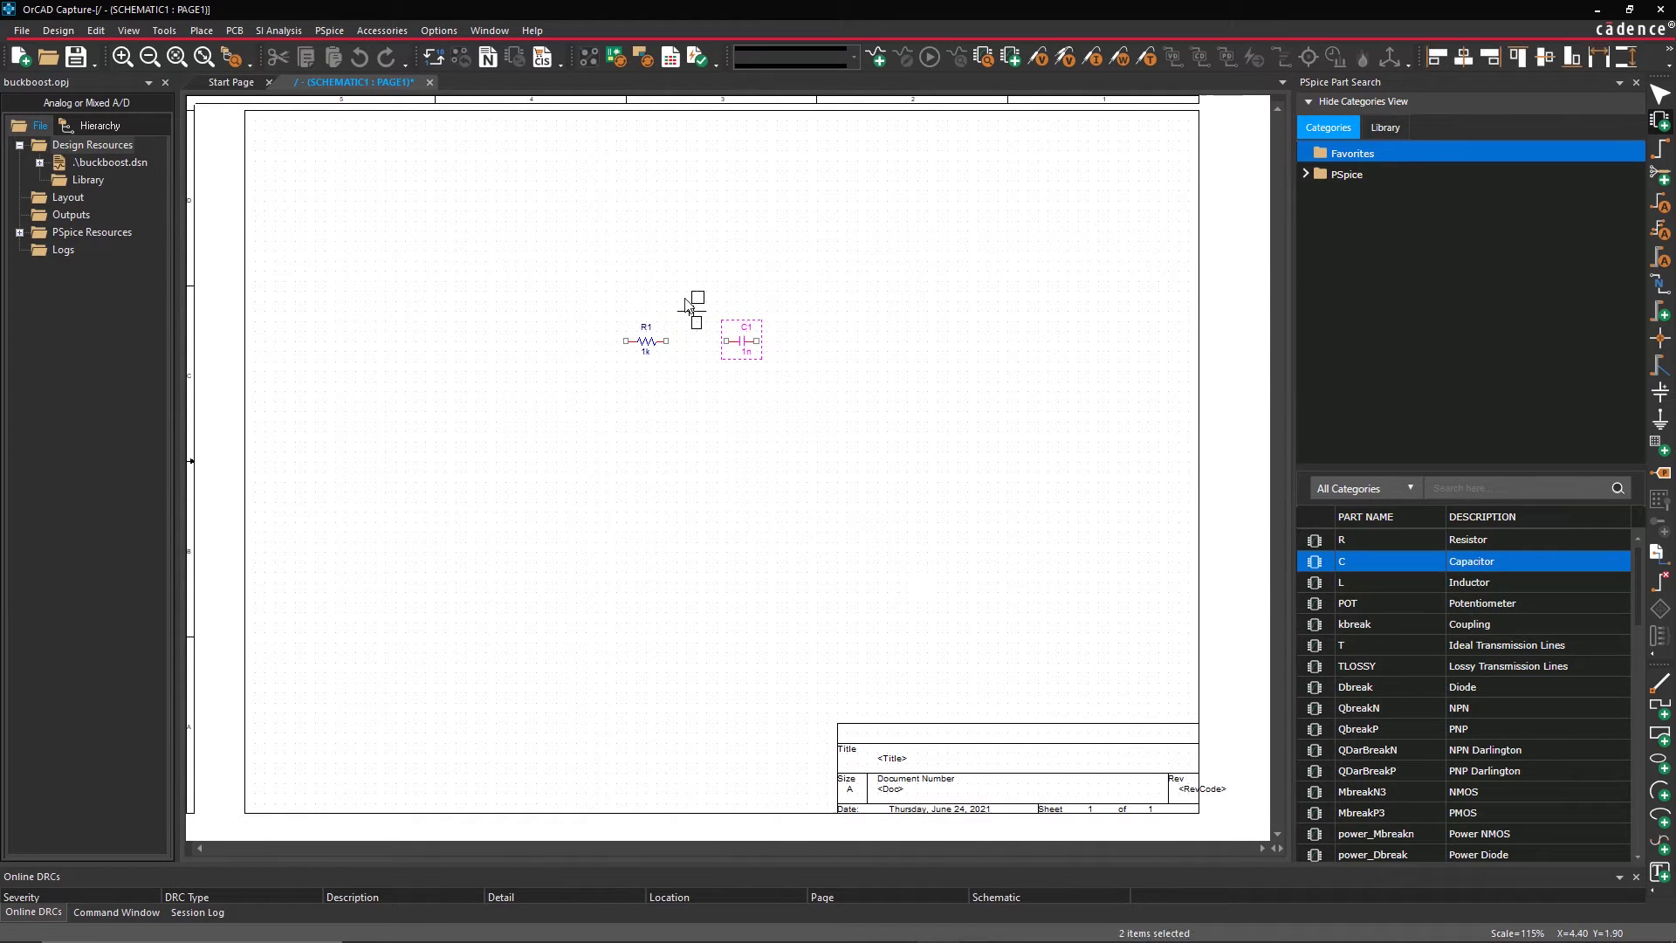
key(Escape)
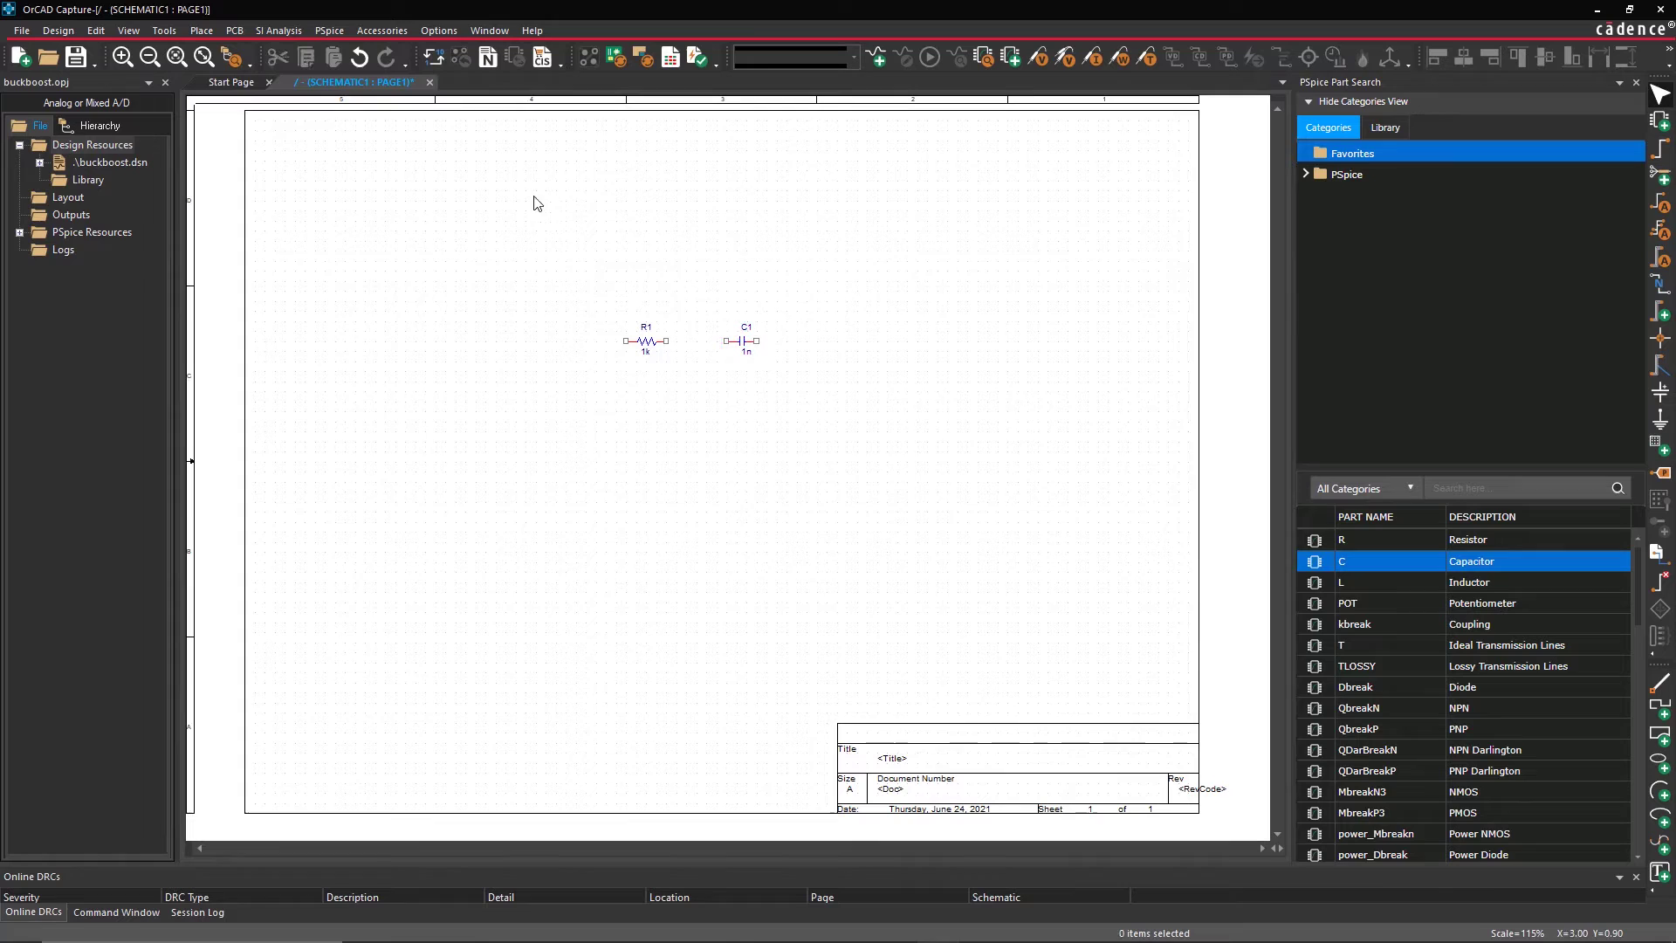
click(201, 30)
mouse_move(256, 72)
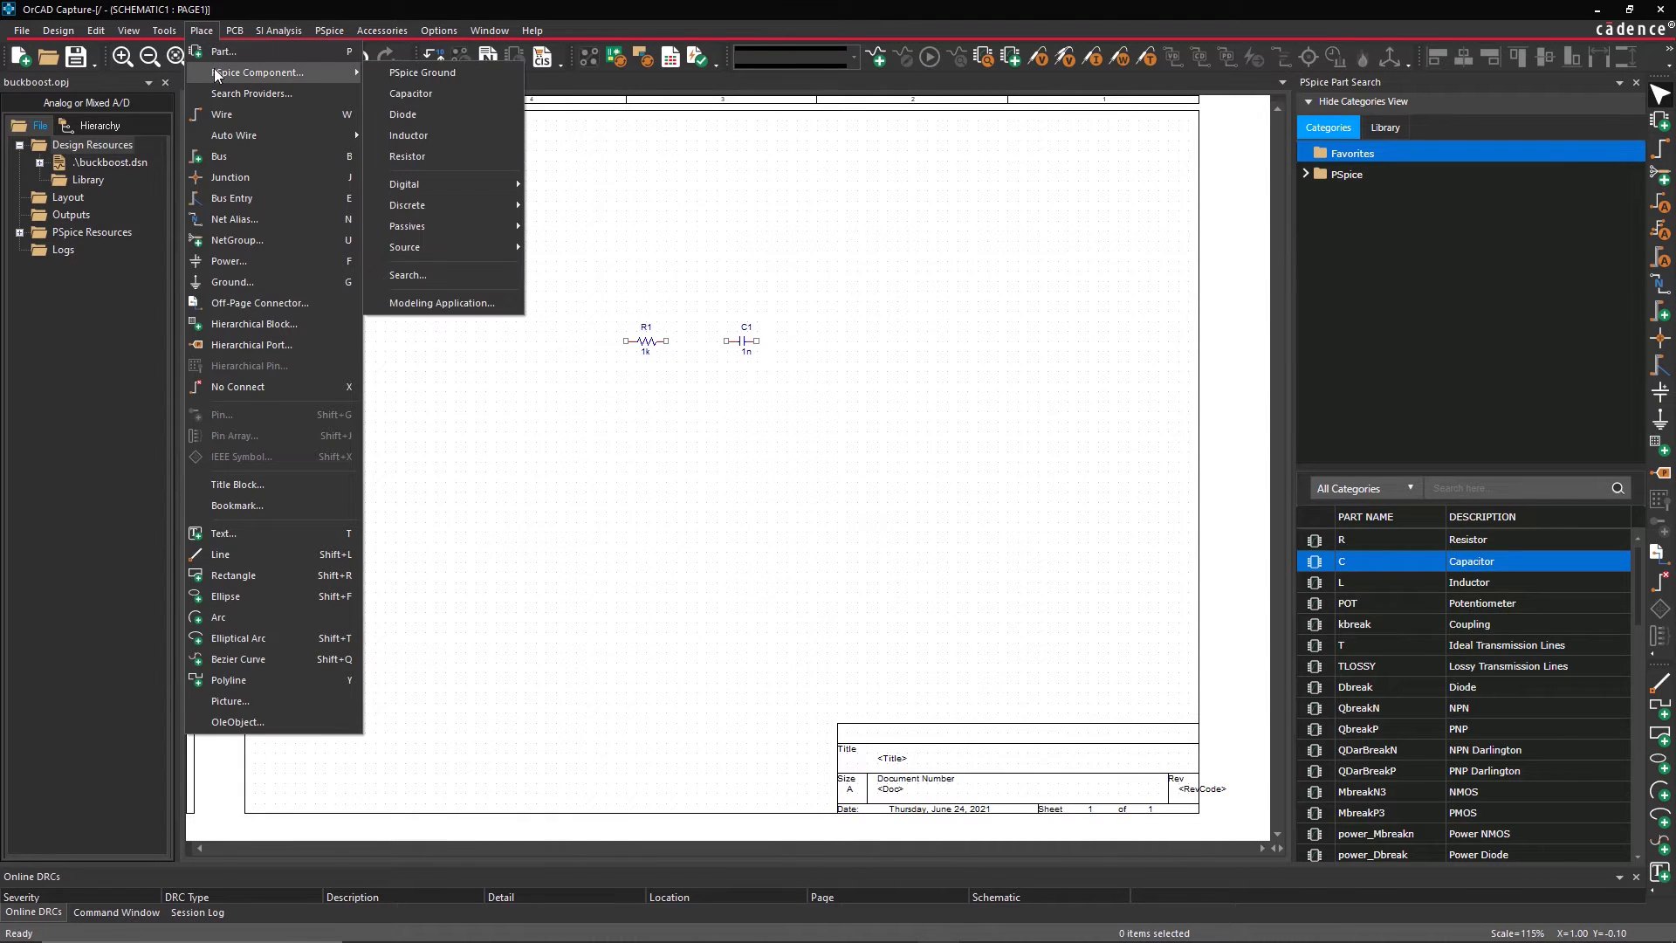
Generate a Power MOSFET model in the Modeling Application and place it as M1 beside C1
click(444, 302)
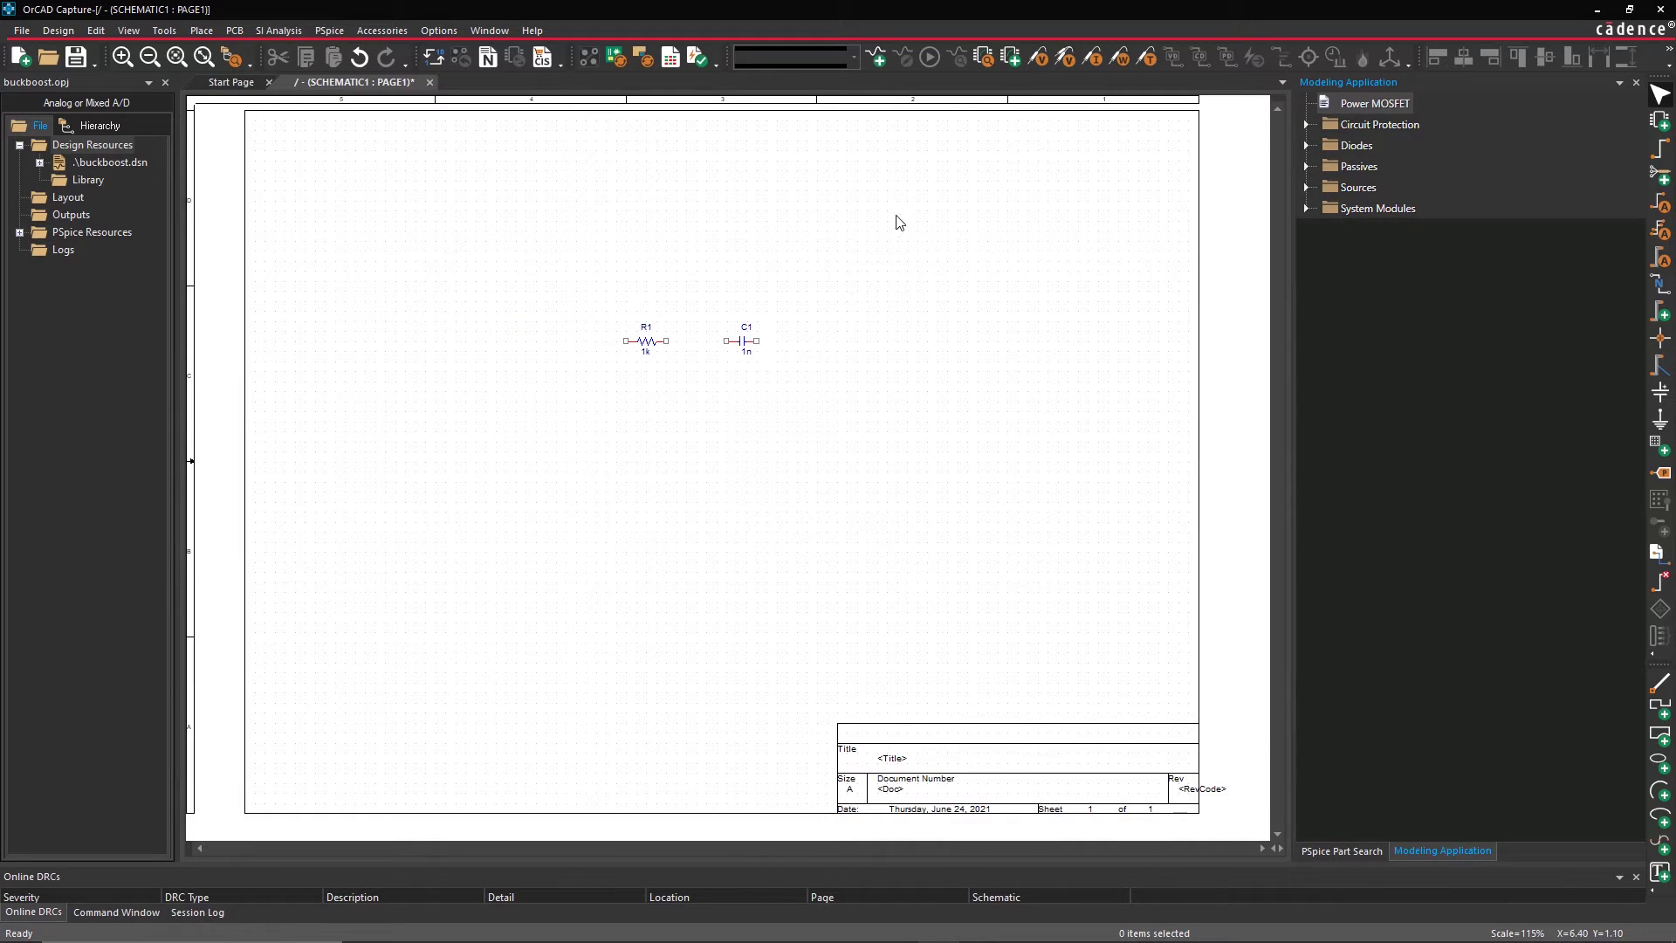
double_click(1363, 104)
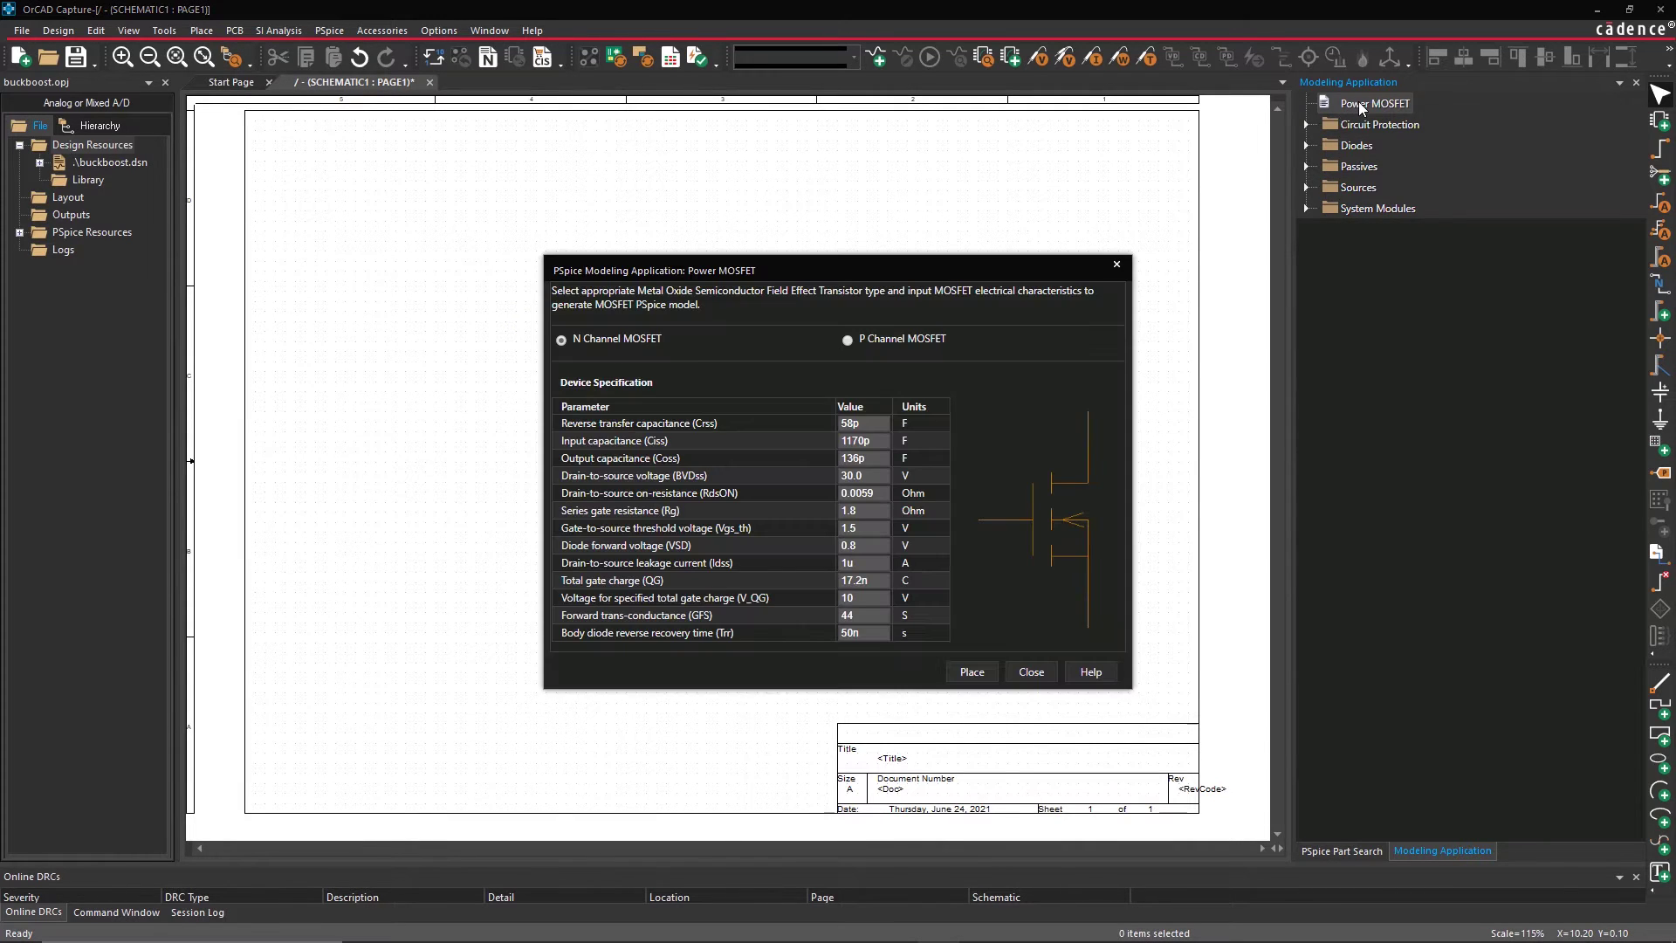
click(973, 672)
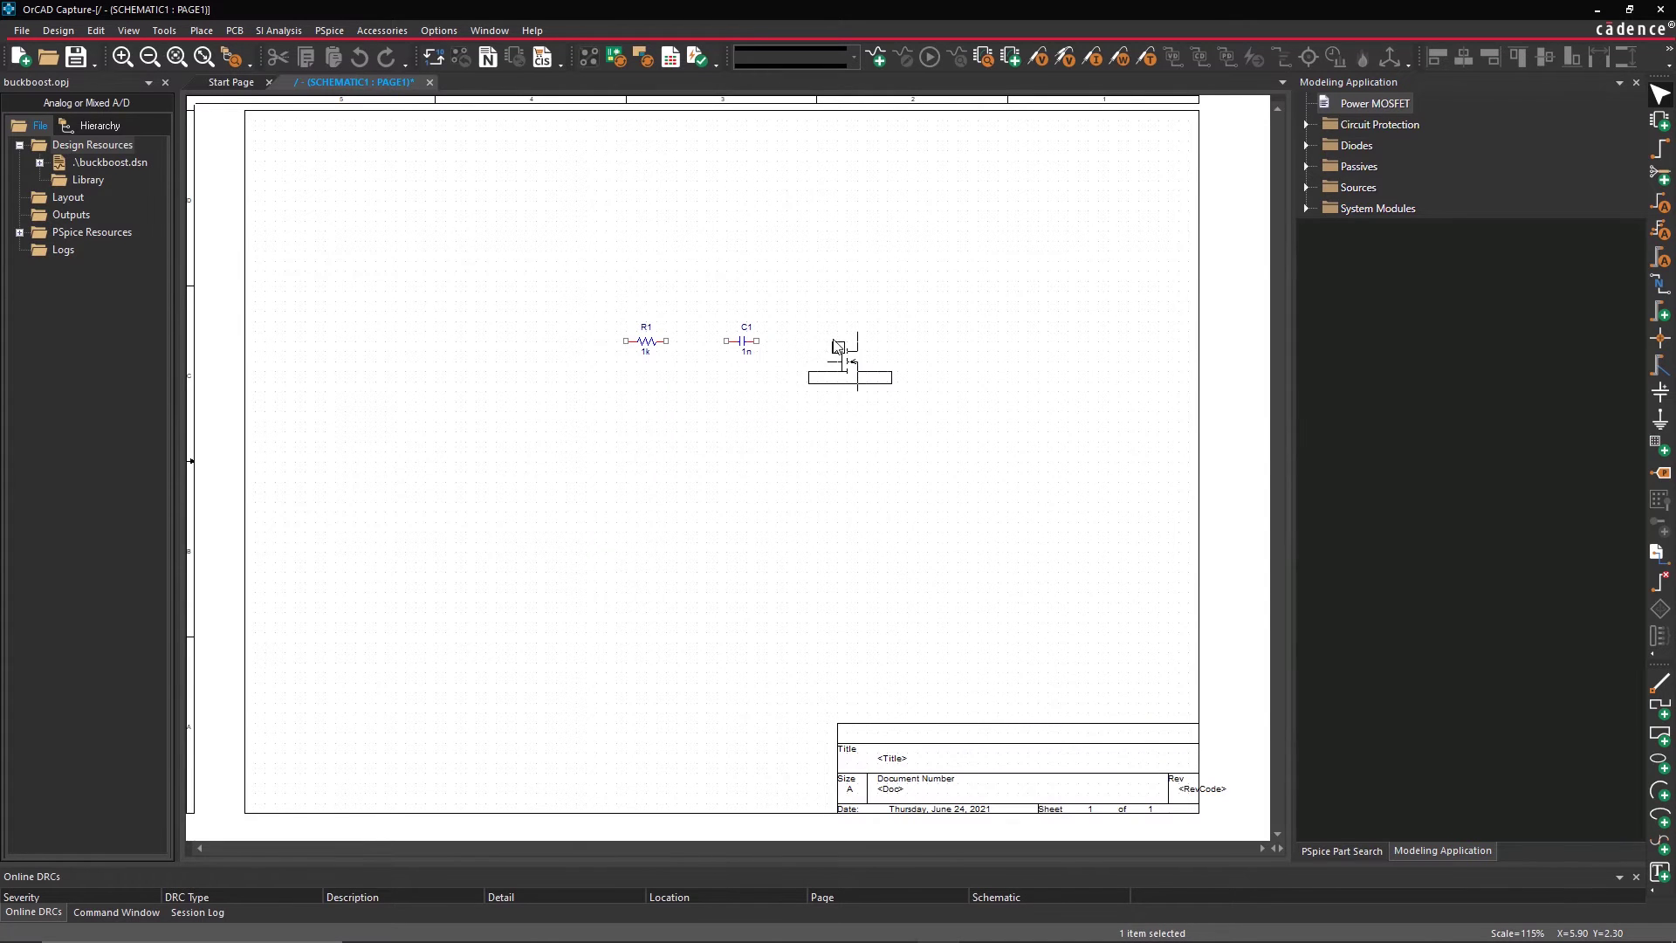
click(832, 334)
key(Escape)
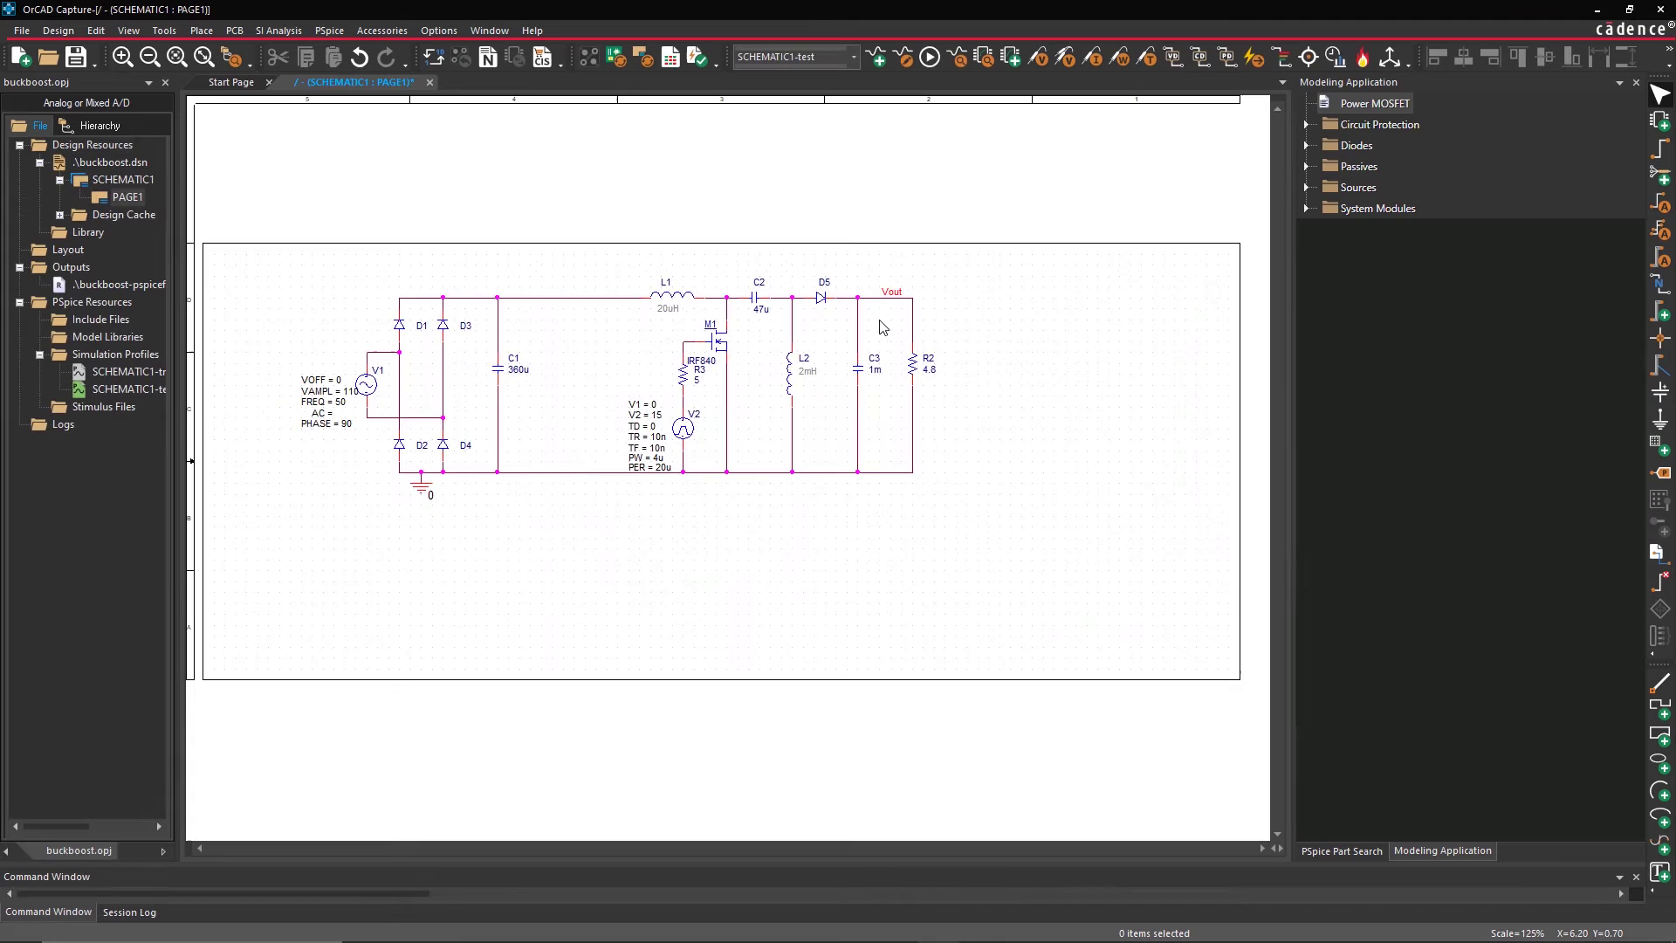
Close the modeling panel, drop voltage markers on Vout and the V1–D1 node, and run PSpice
click(1636, 83)
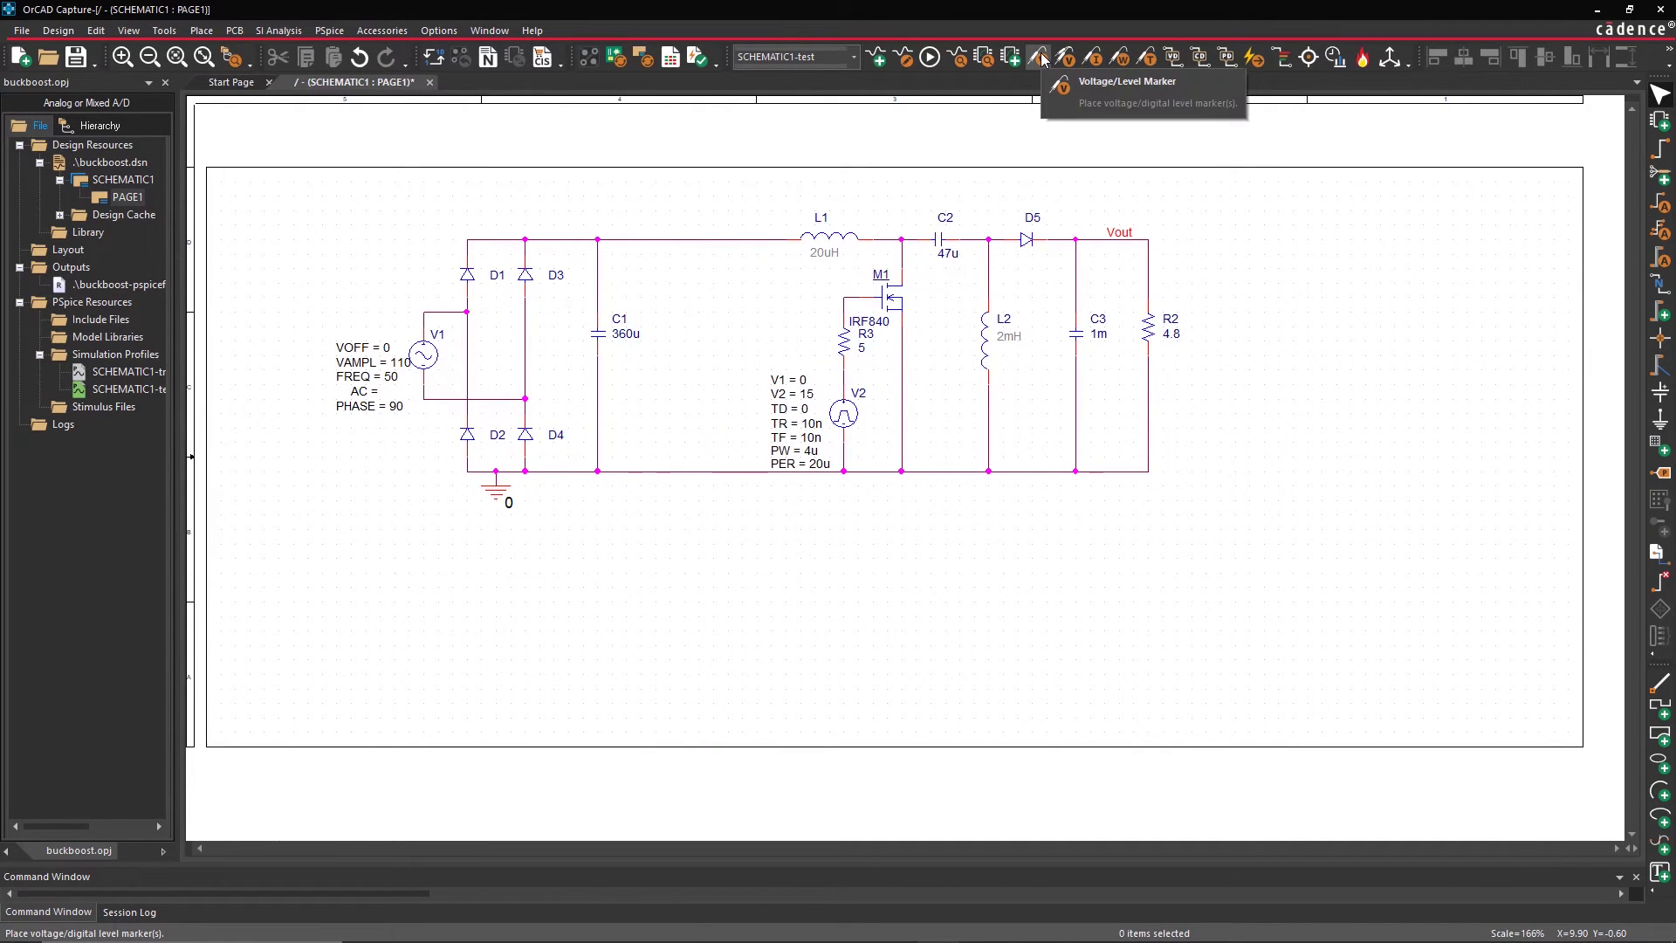
click(1040, 57)
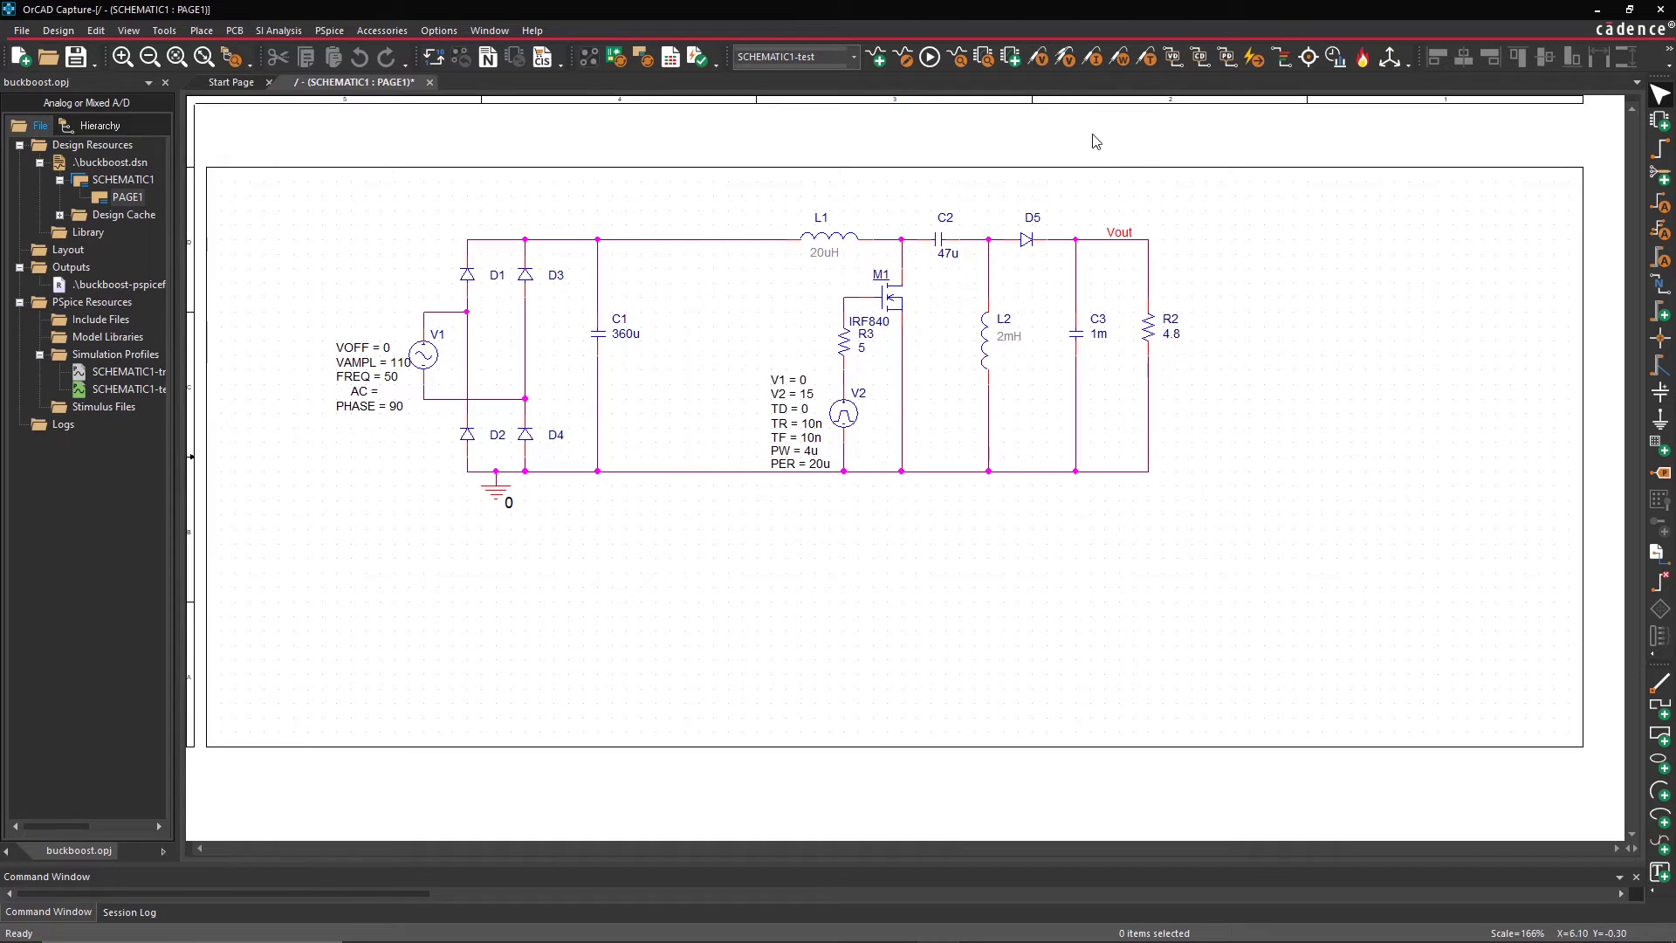
click(1153, 245)
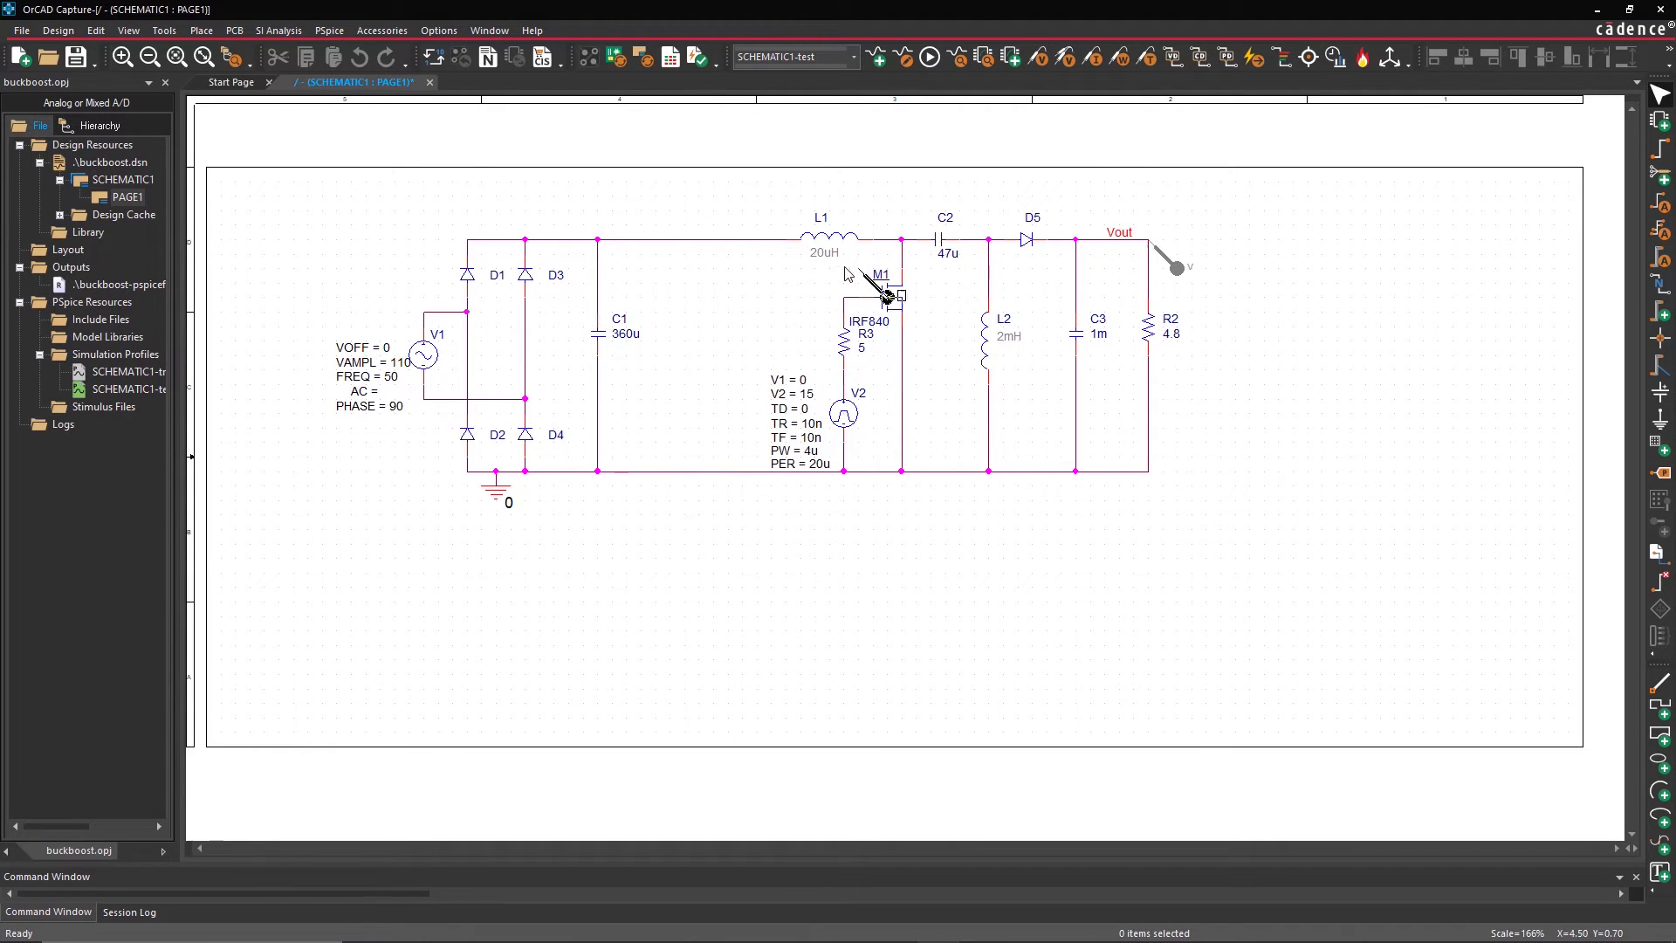
click(467, 312)
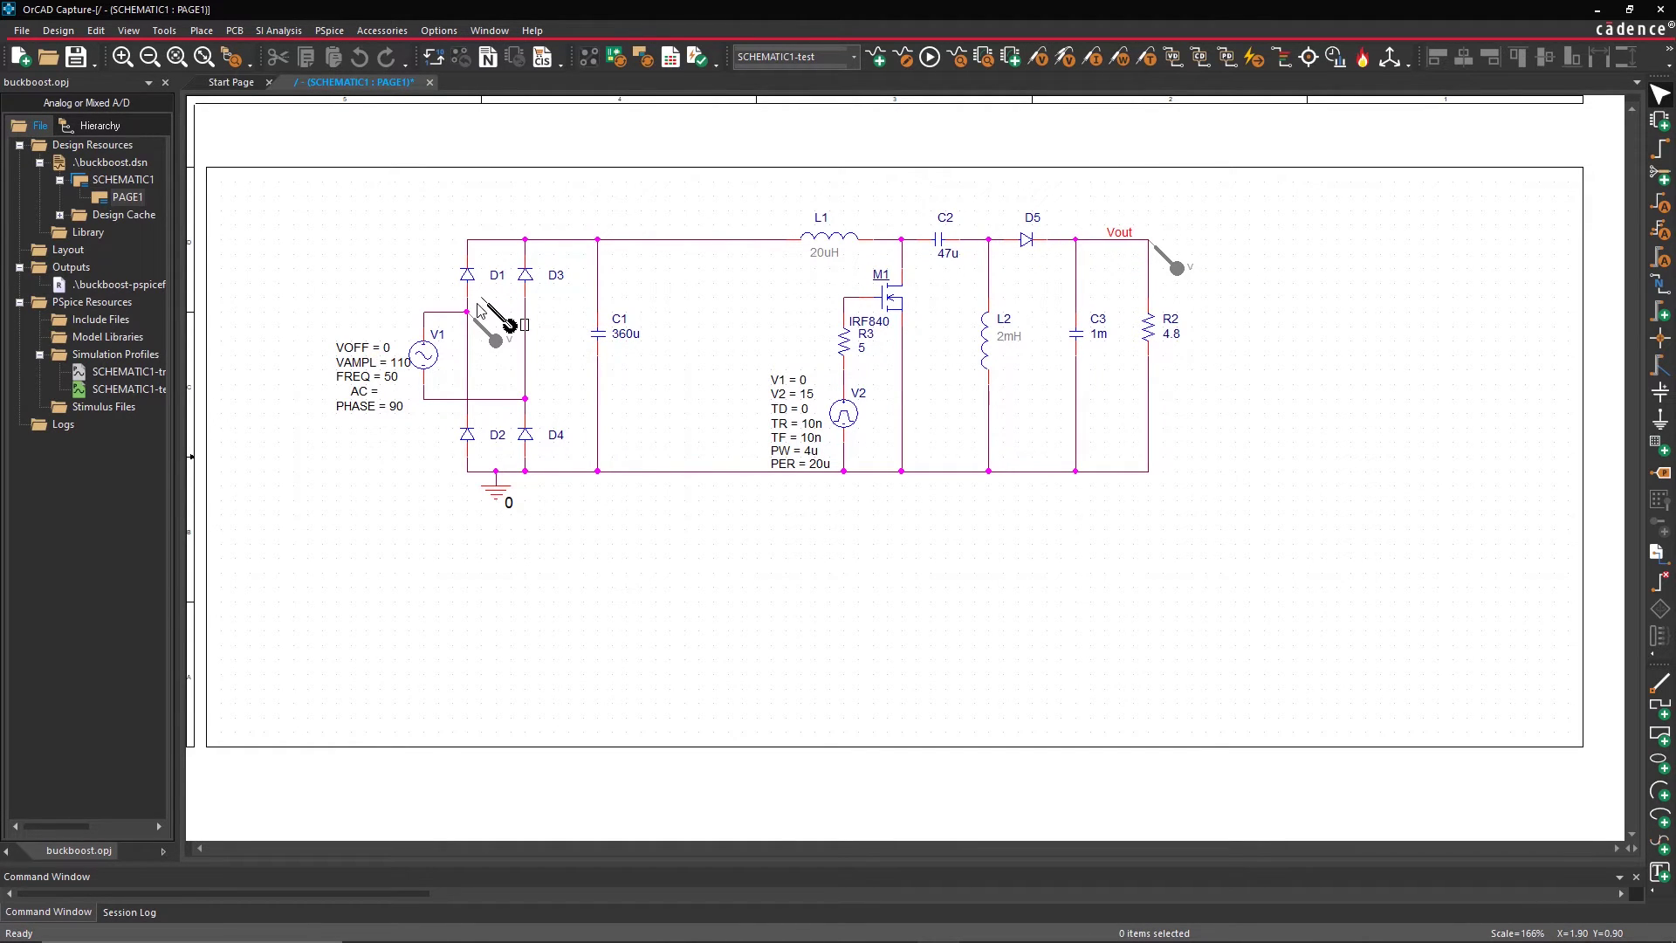
key(Escape)
click(931, 58)
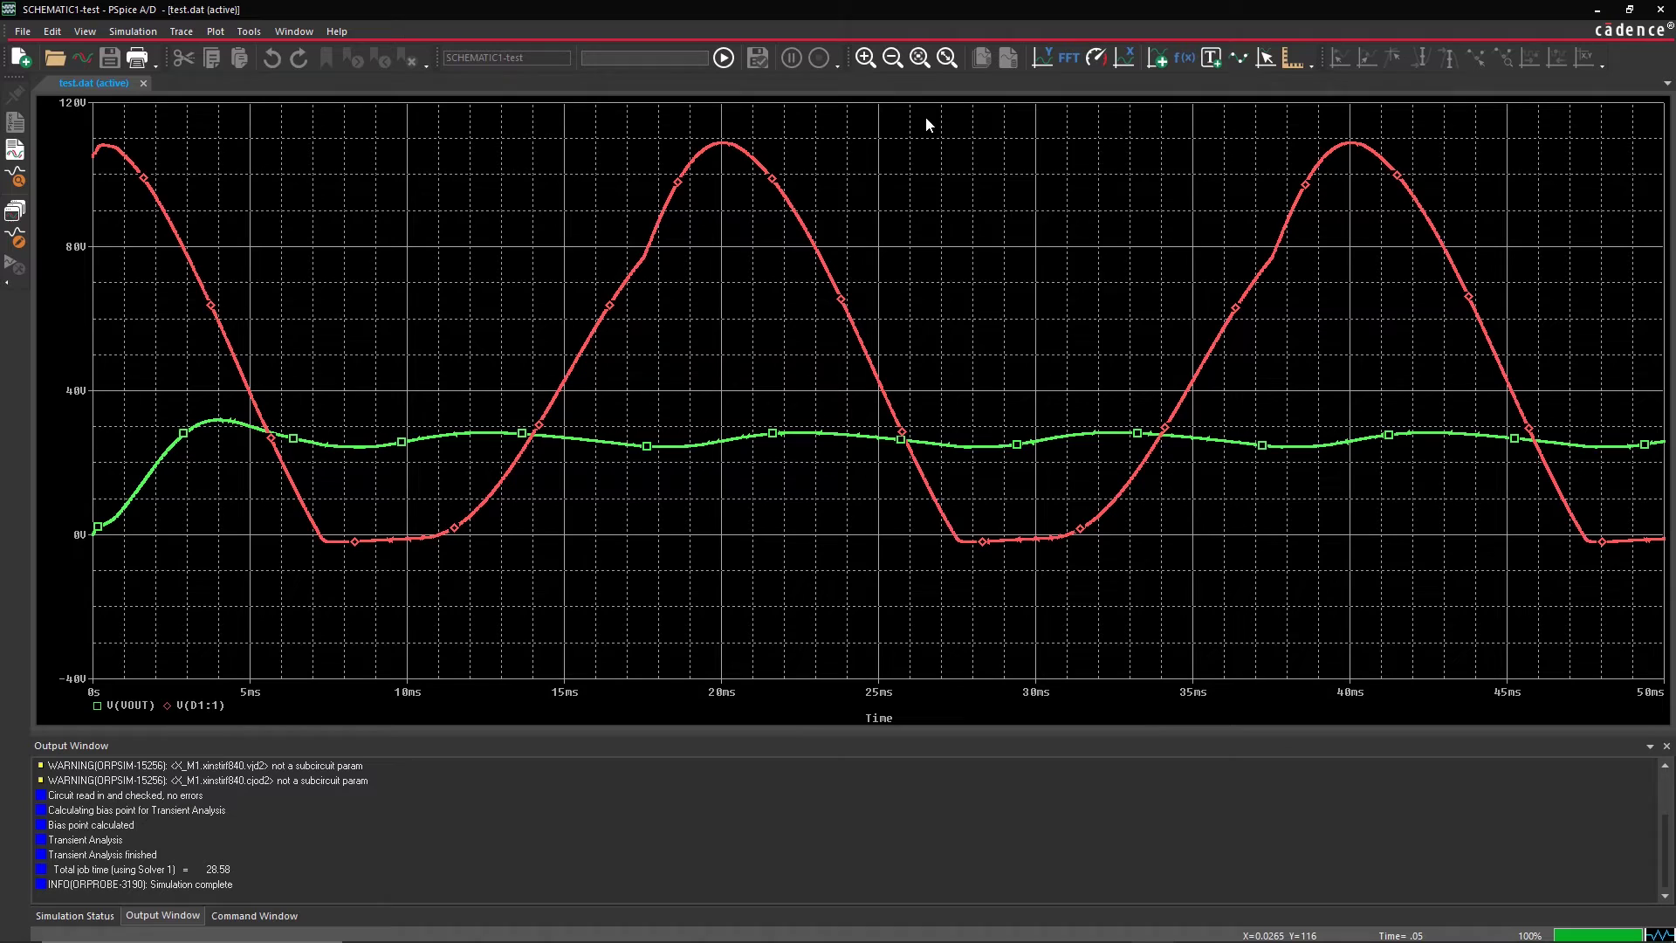
Add a new plot pane showing V(L2:2), with currents and power filtered out of the trace list
right_click(926, 116)
click(1010, 130)
click(1158, 58)
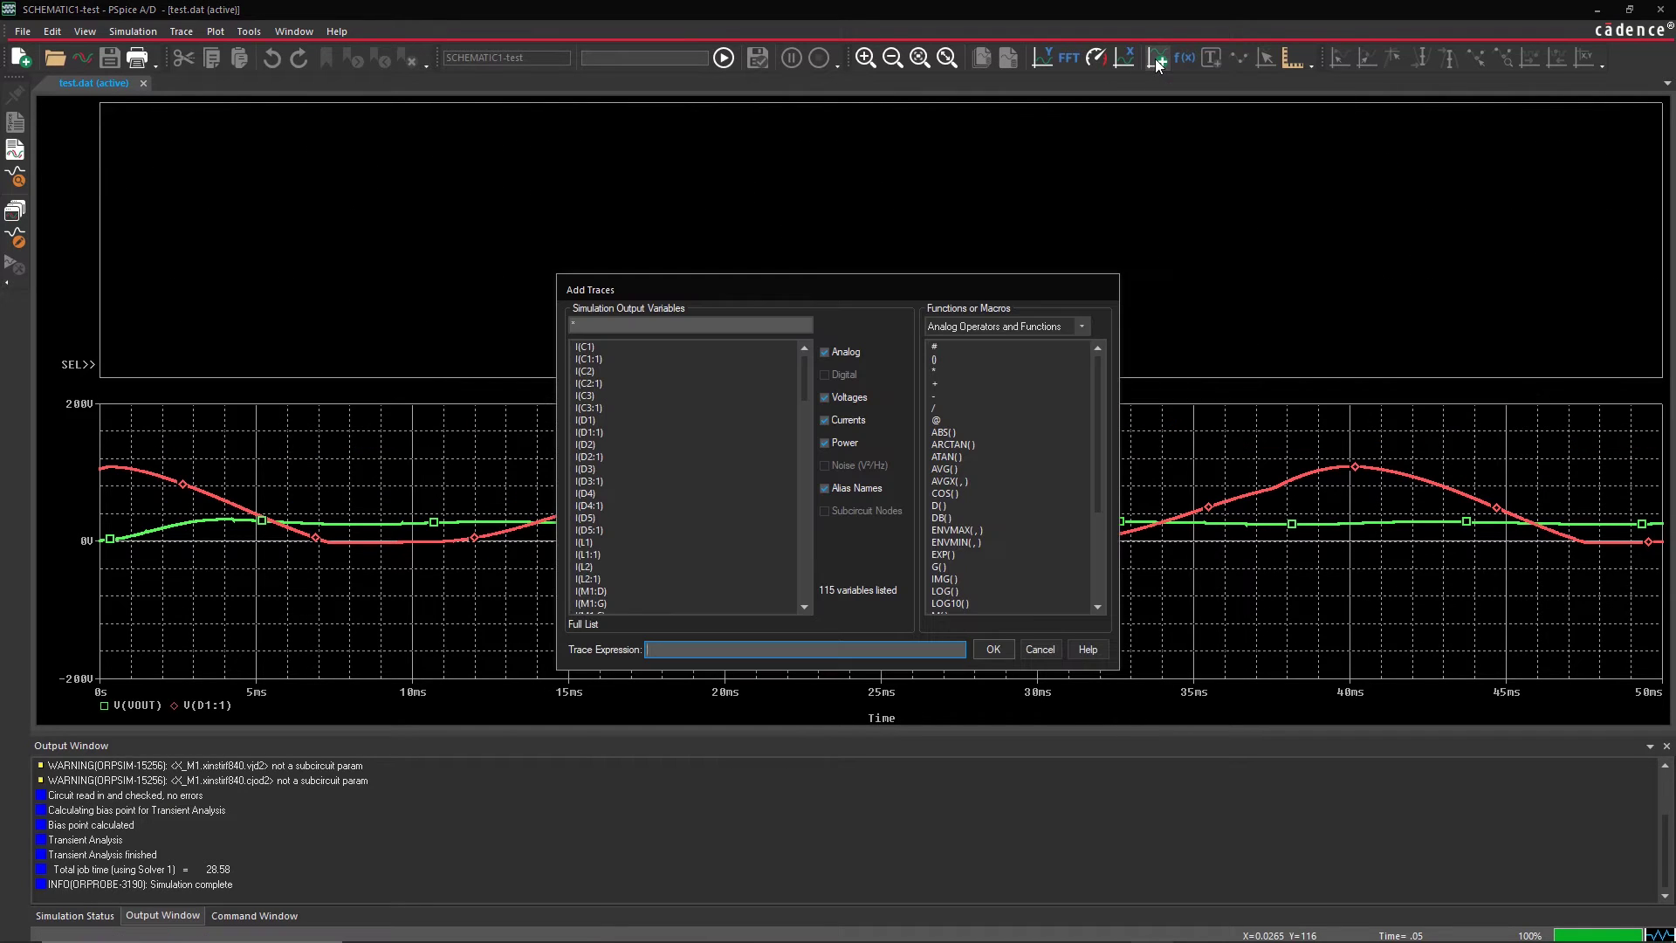
click(840, 418)
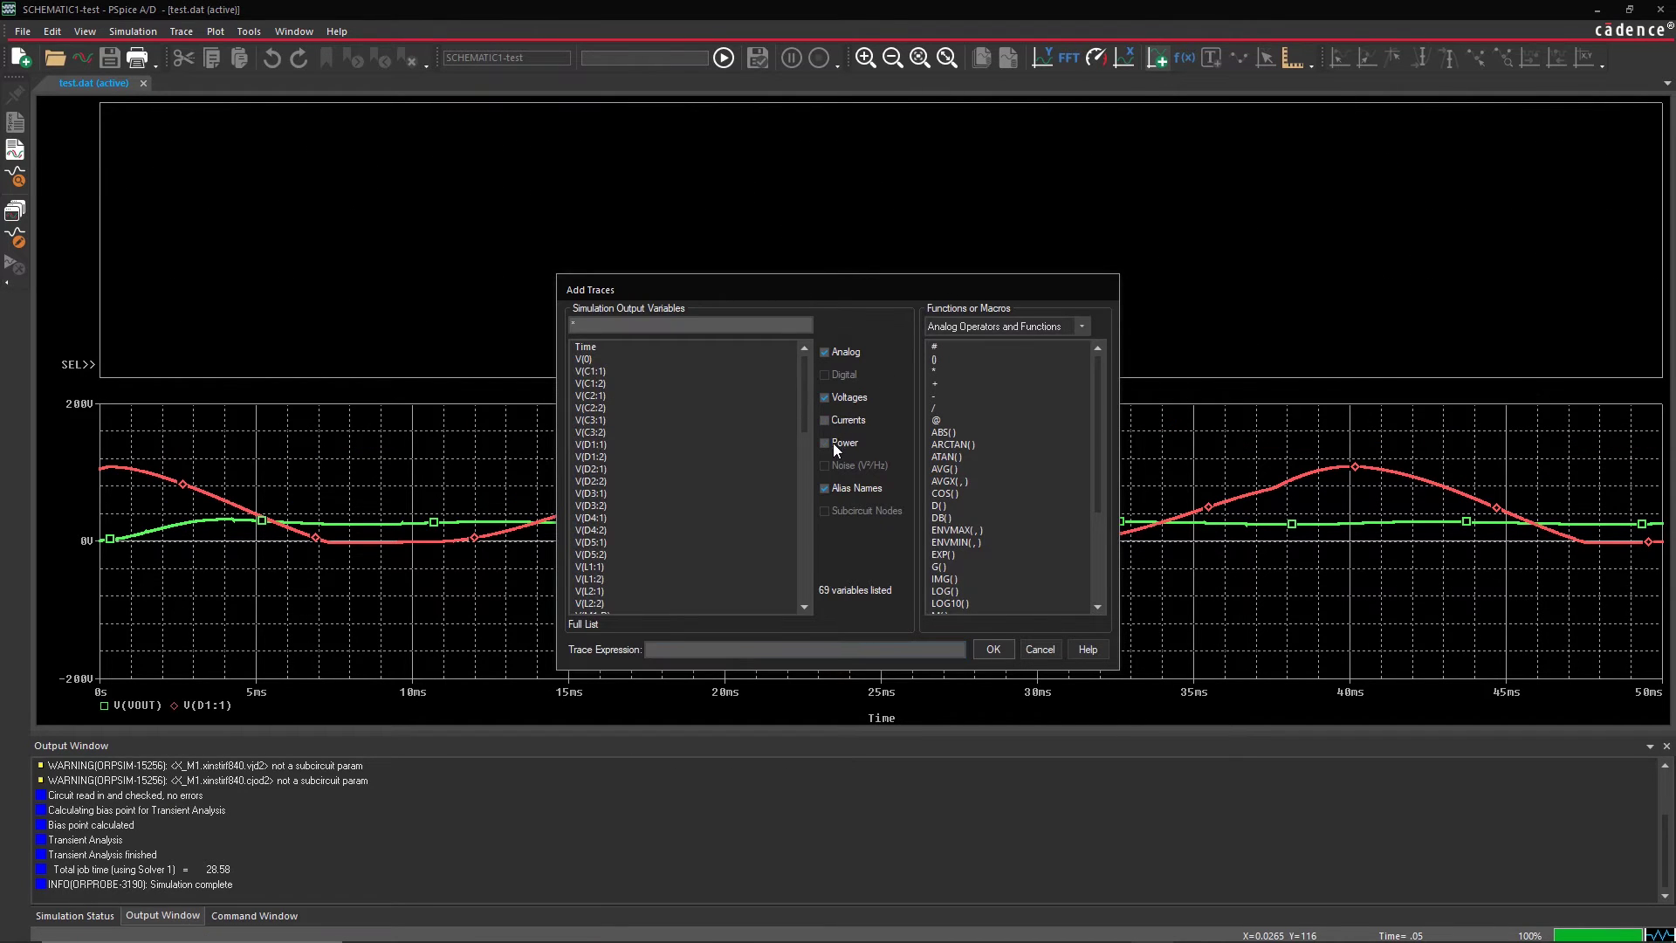
click(833, 443)
scroll(758, 471, down, 3)
double_click(590, 493)
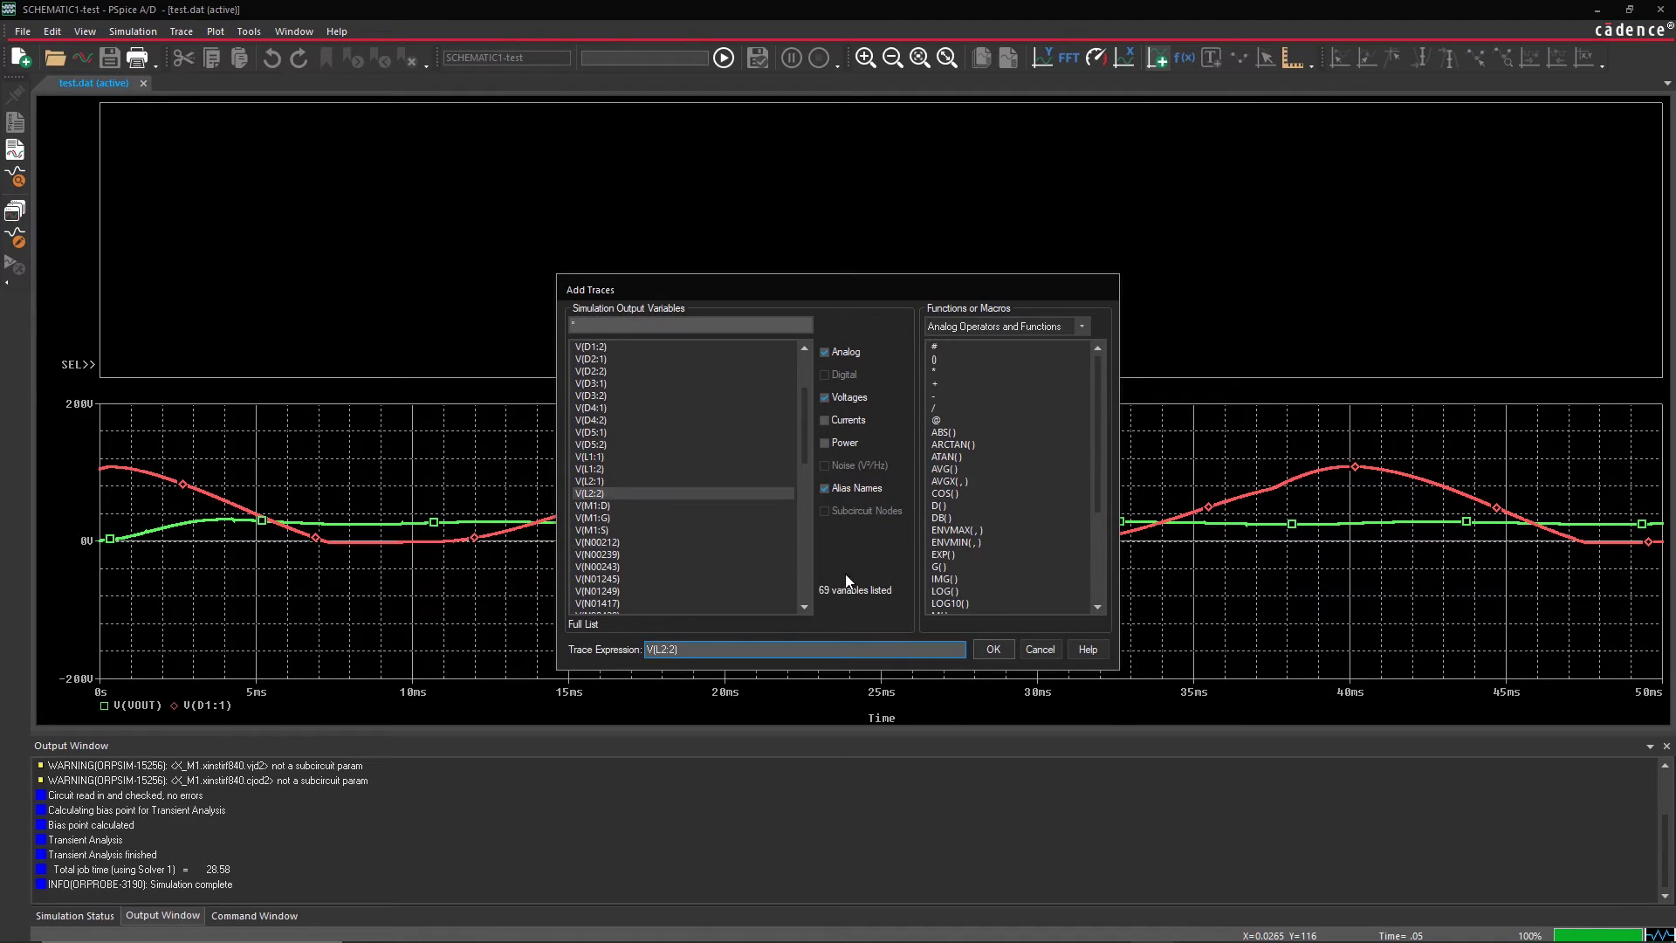
click(994, 649)
Set a user-defined X-axis range of 6ms to 6.1ms in the plot settings
right_click(822, 335)
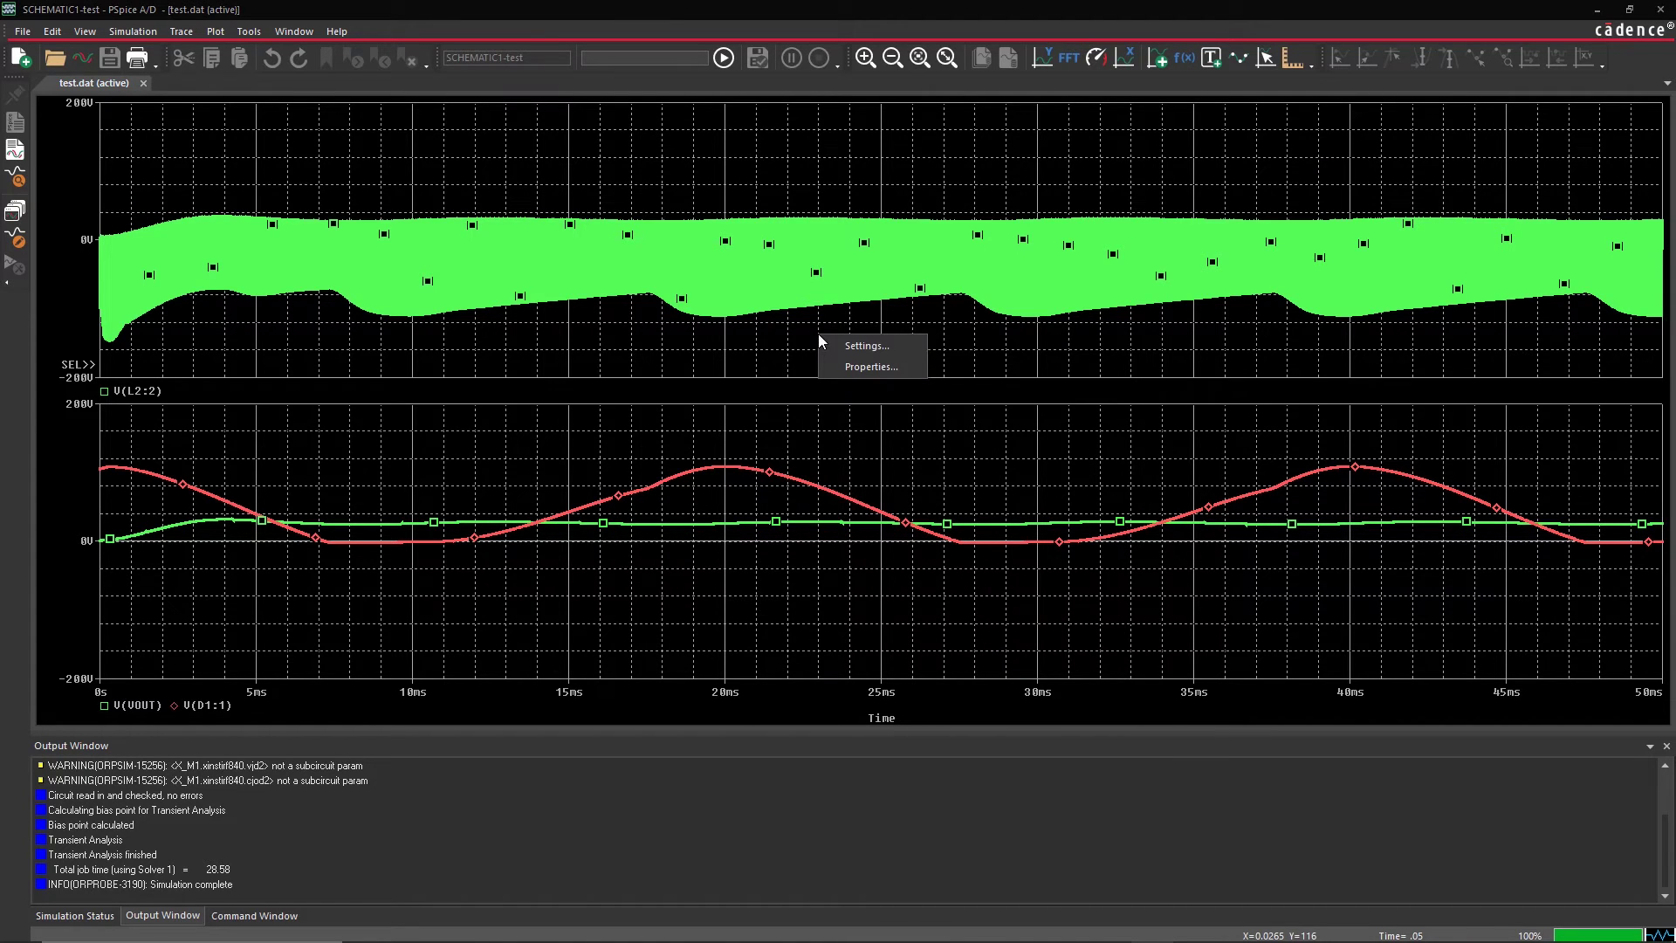
click(904, 346)
click(667, 320)
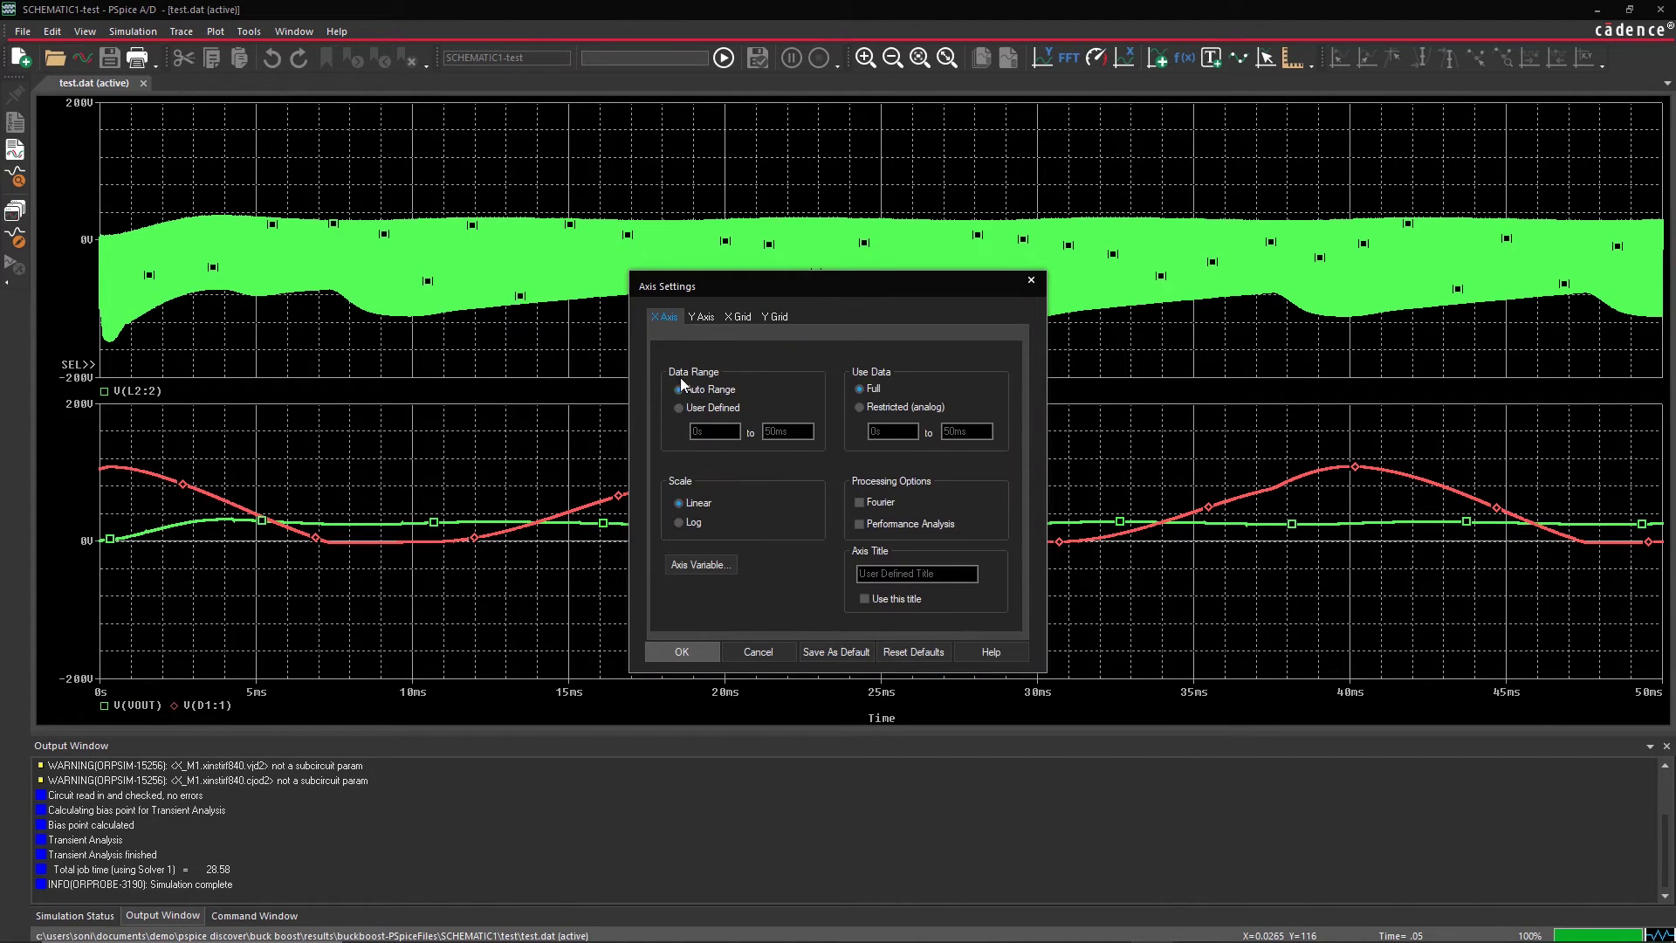
click(680, 406)
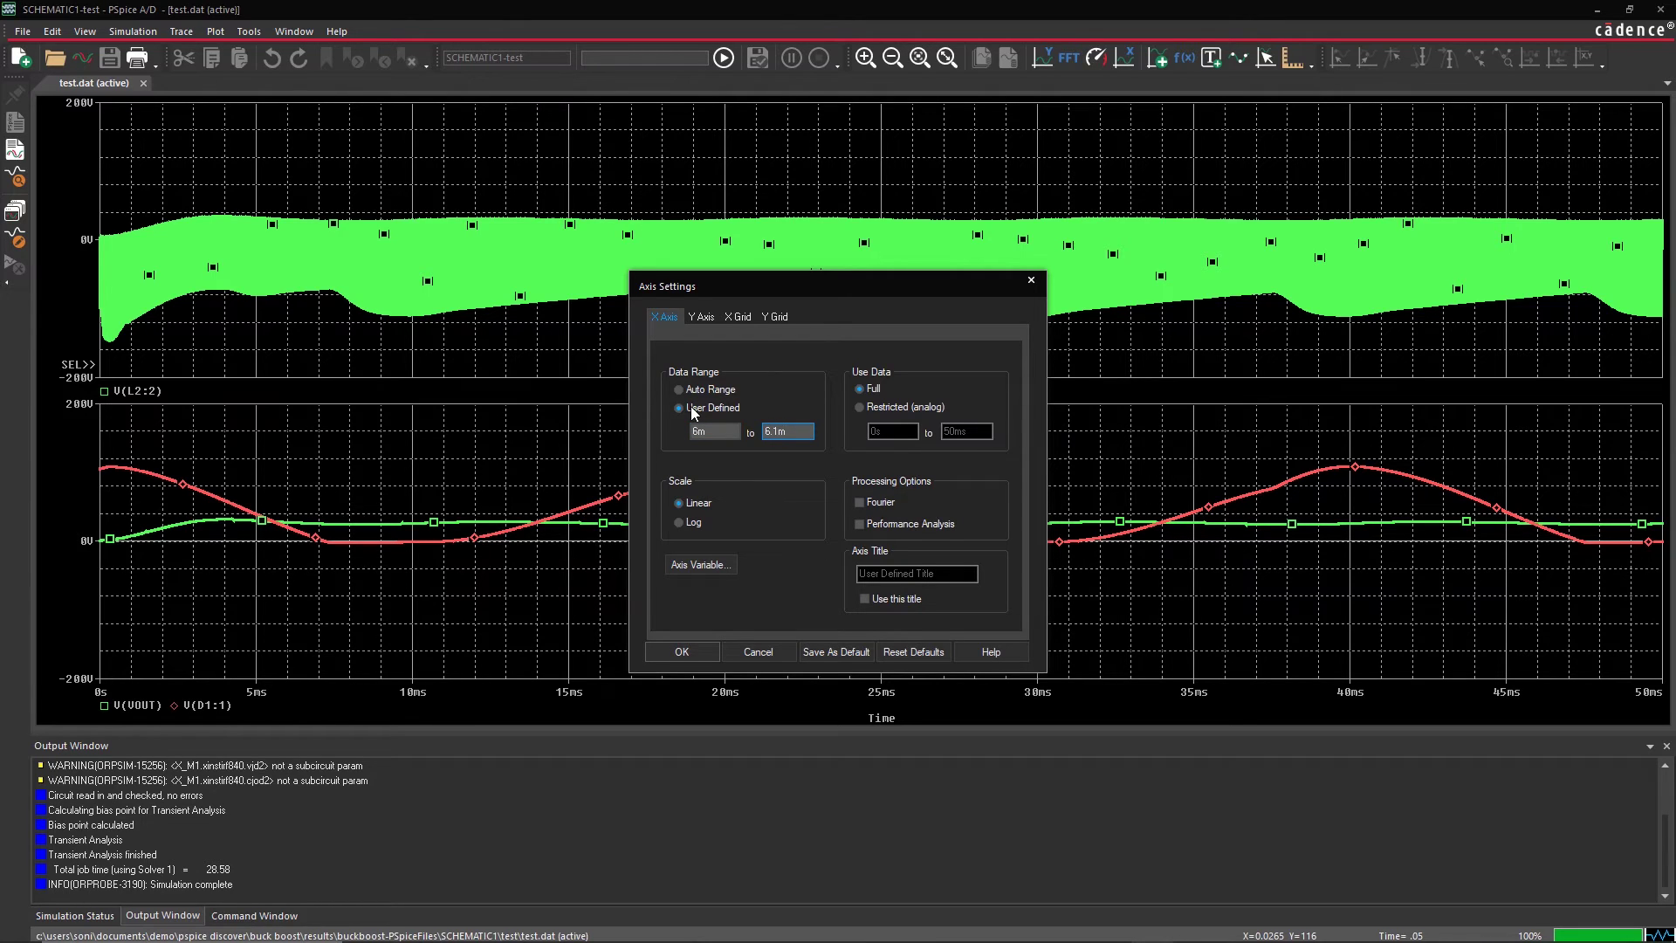
click(682, 651)
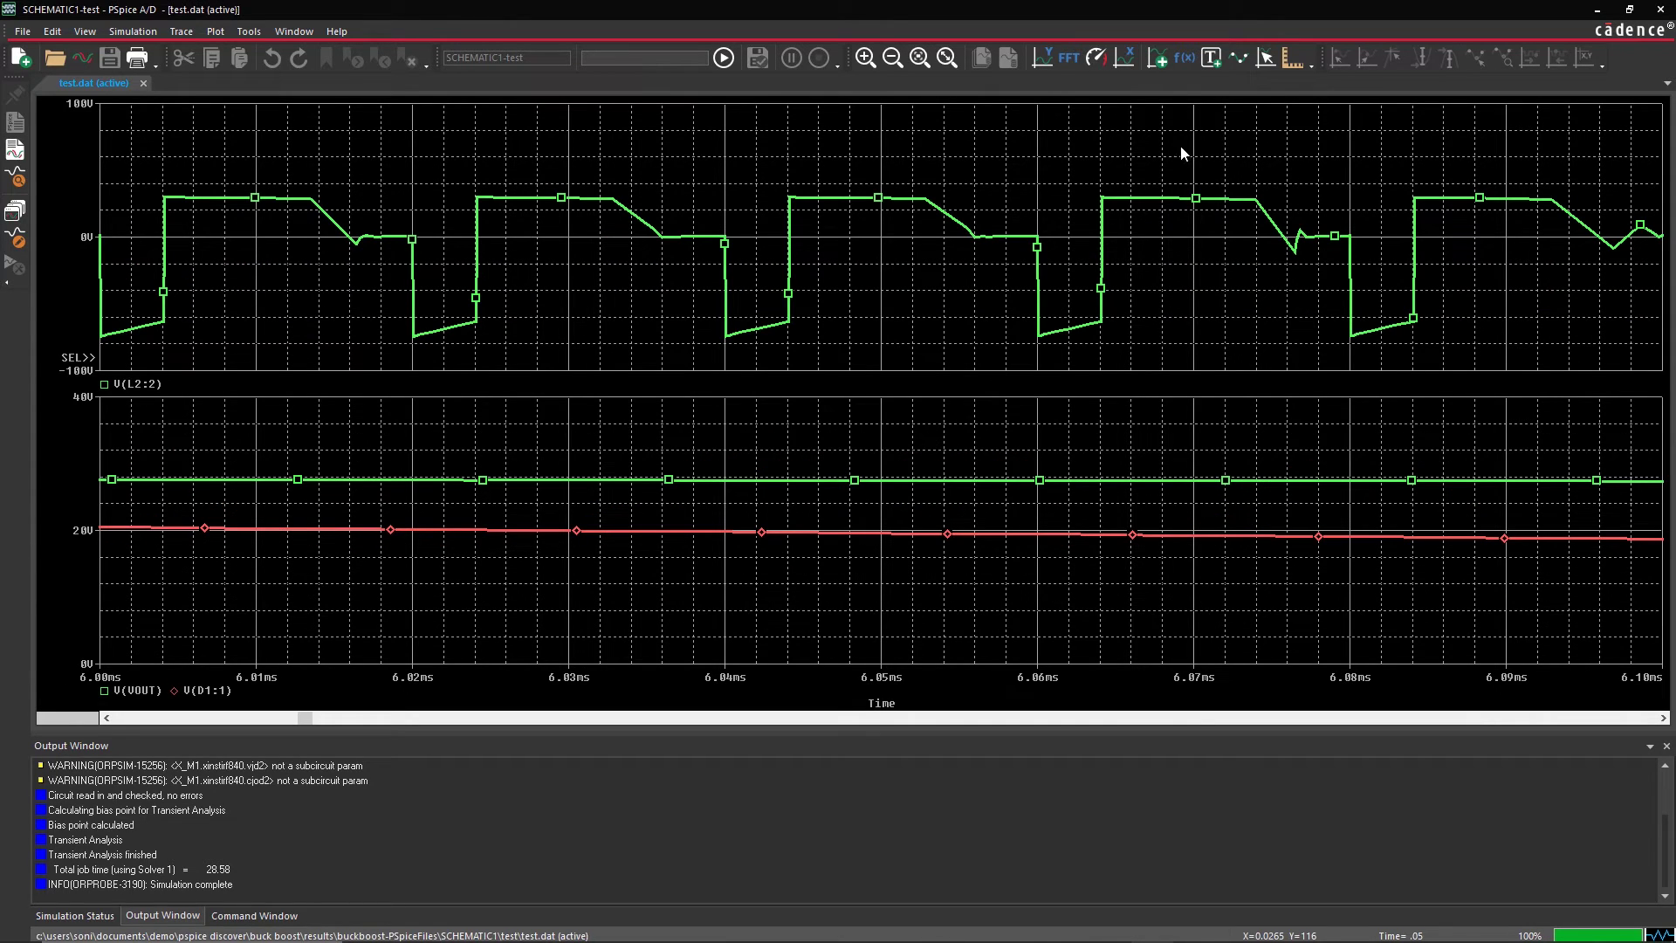
Measure the V(L2:2) swing with two probe cursors, then return to the Capture schematic
click(1265, 58)
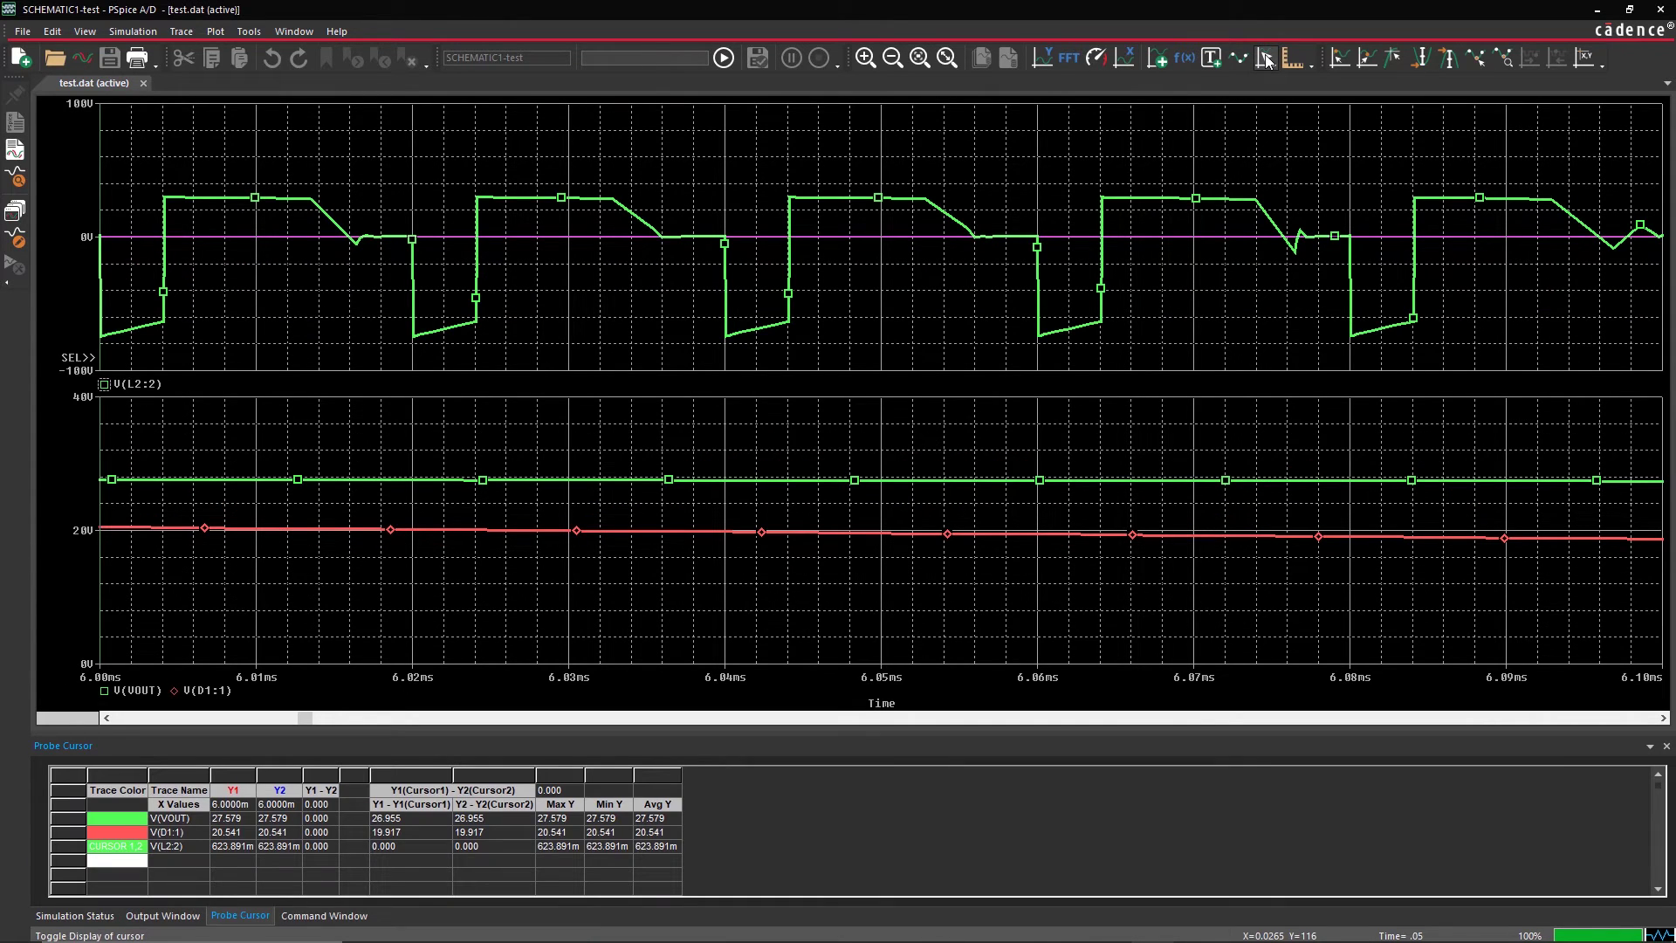
click(1103, 204)
right_click(1356, 338)
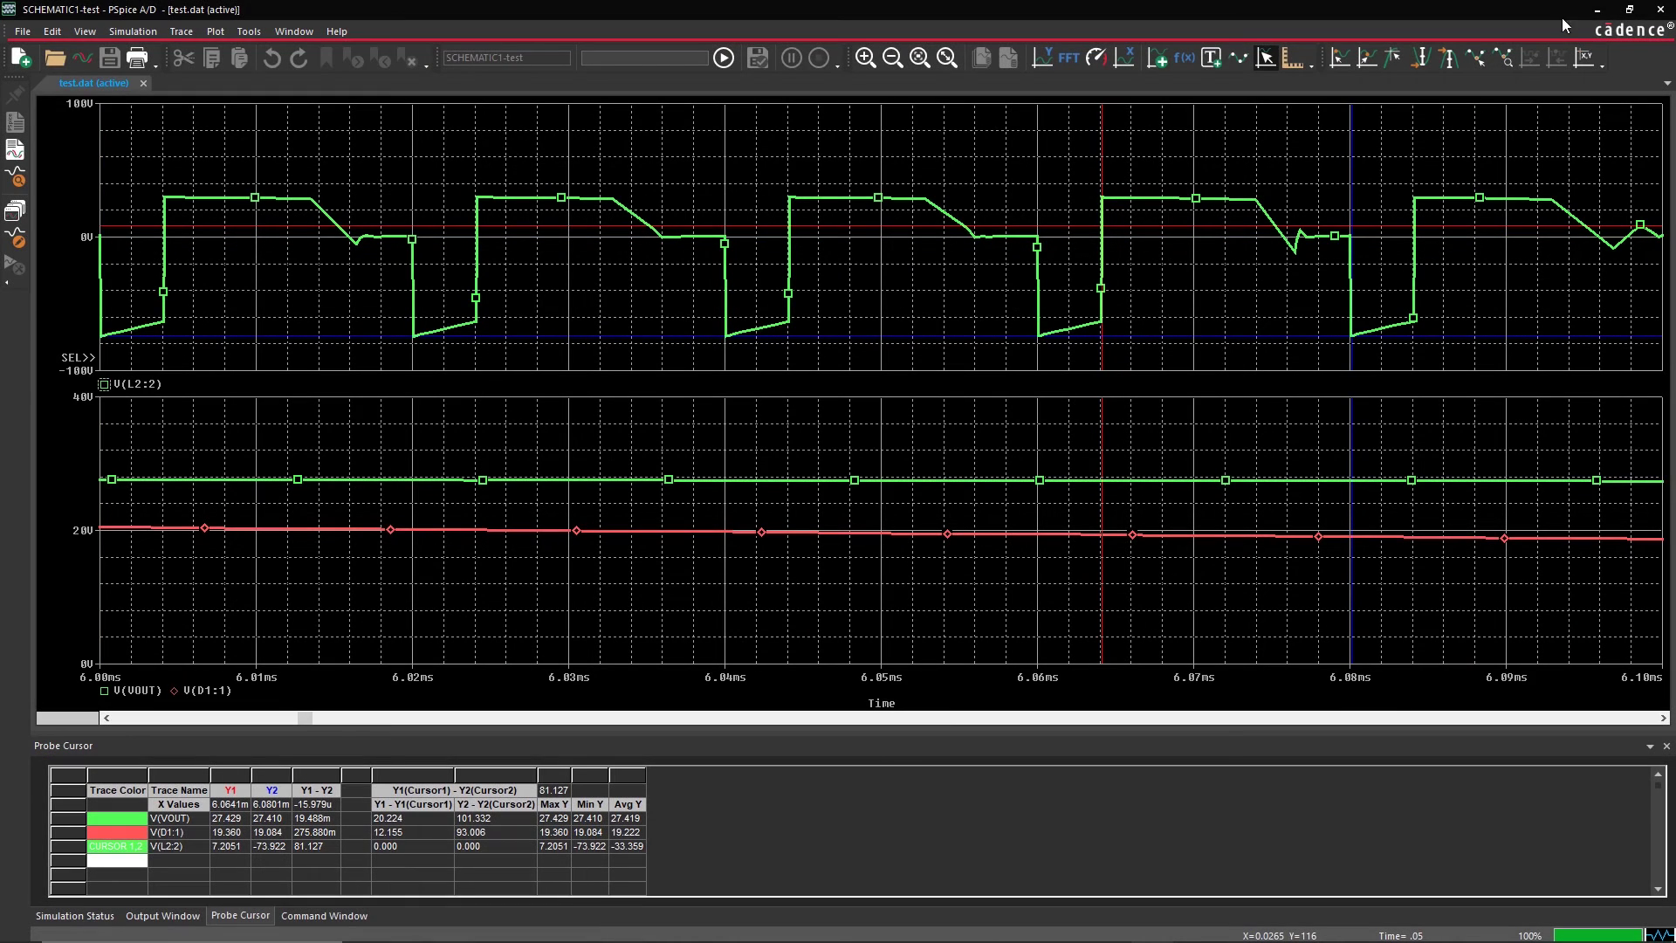
click(1598, 10)
click(1067, 58)
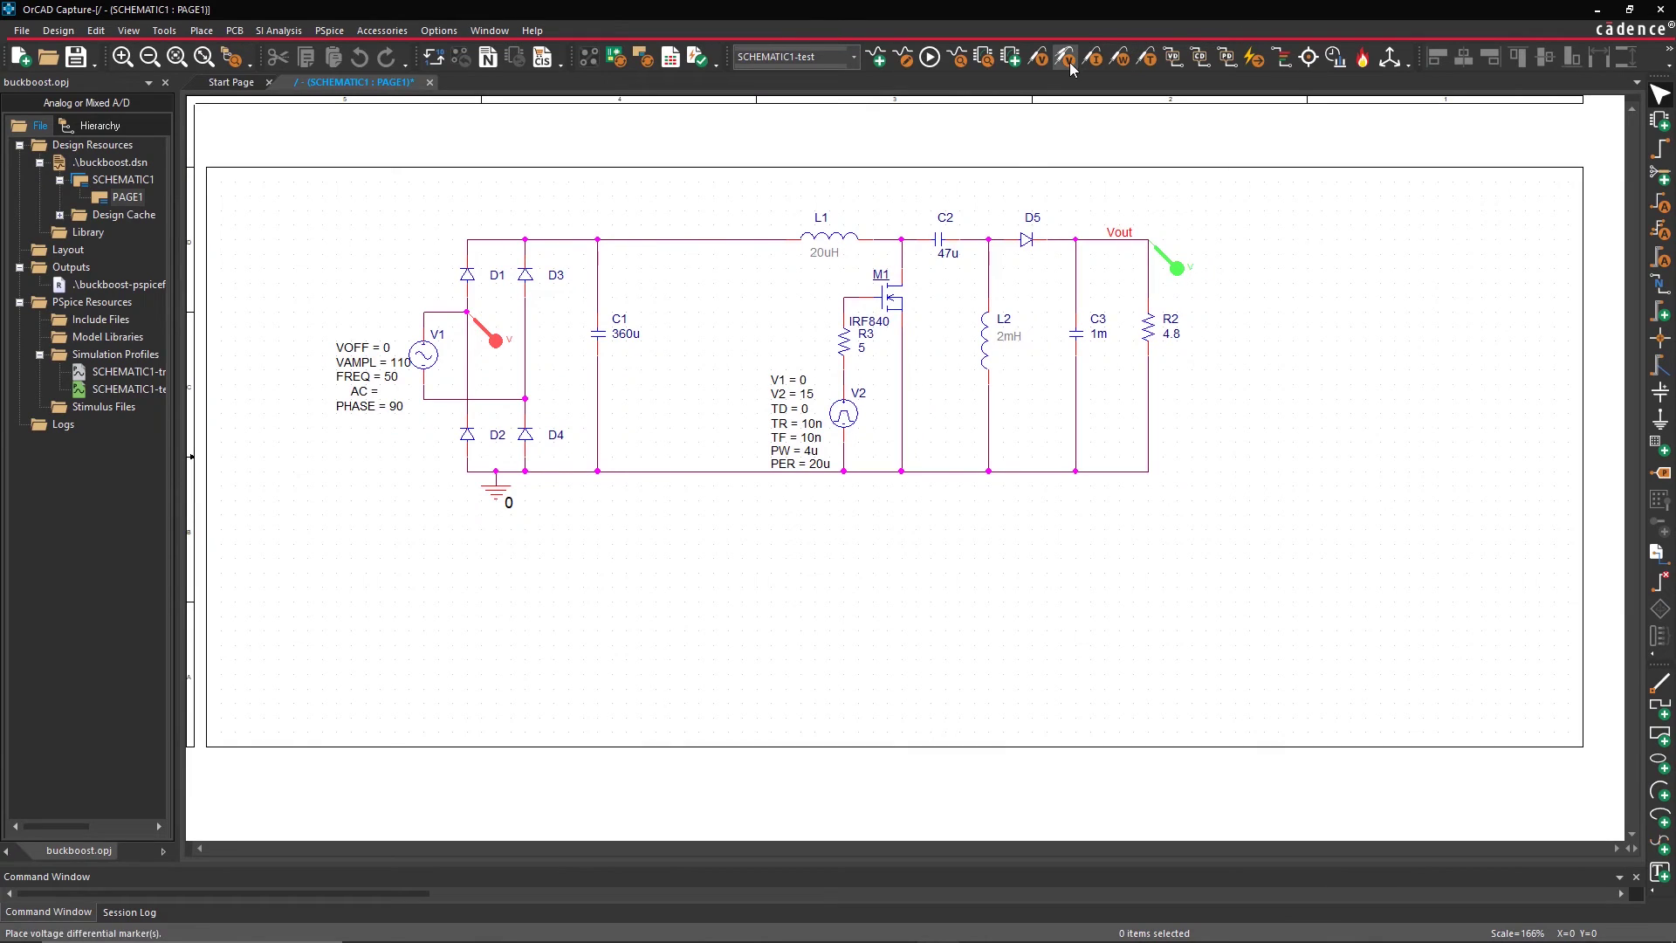
Add voltage, gate-current and power markers on M1, then rerun PSpice
click(914, 268)
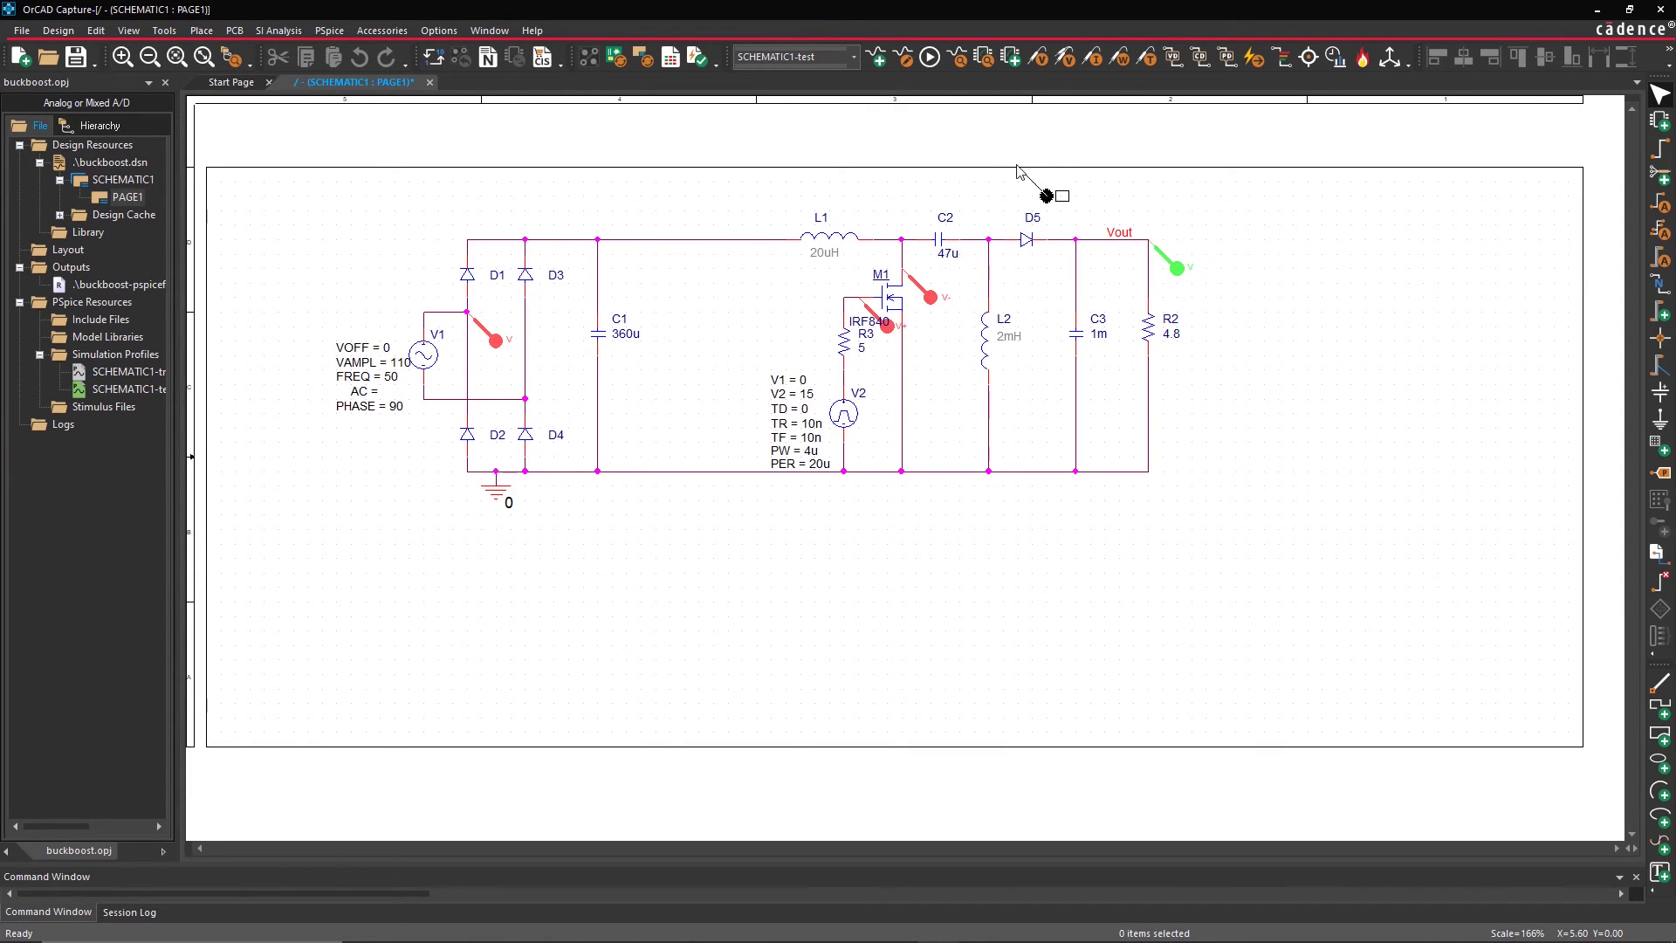
key(Escape)
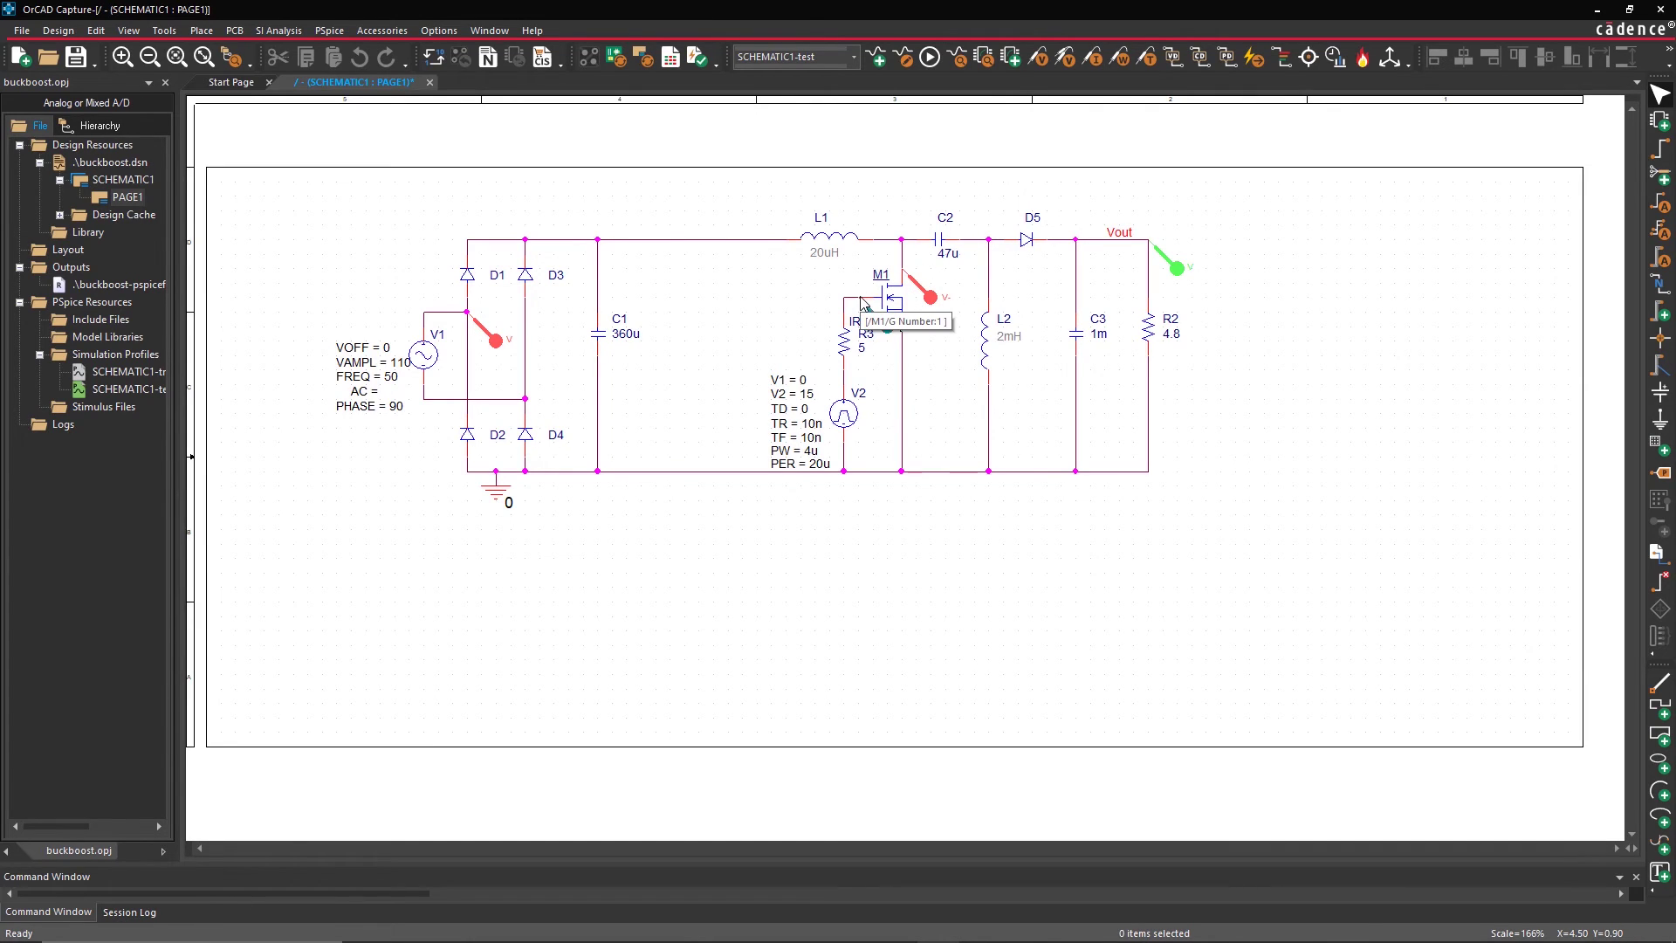
click(864, 306)
click(1120, 59)
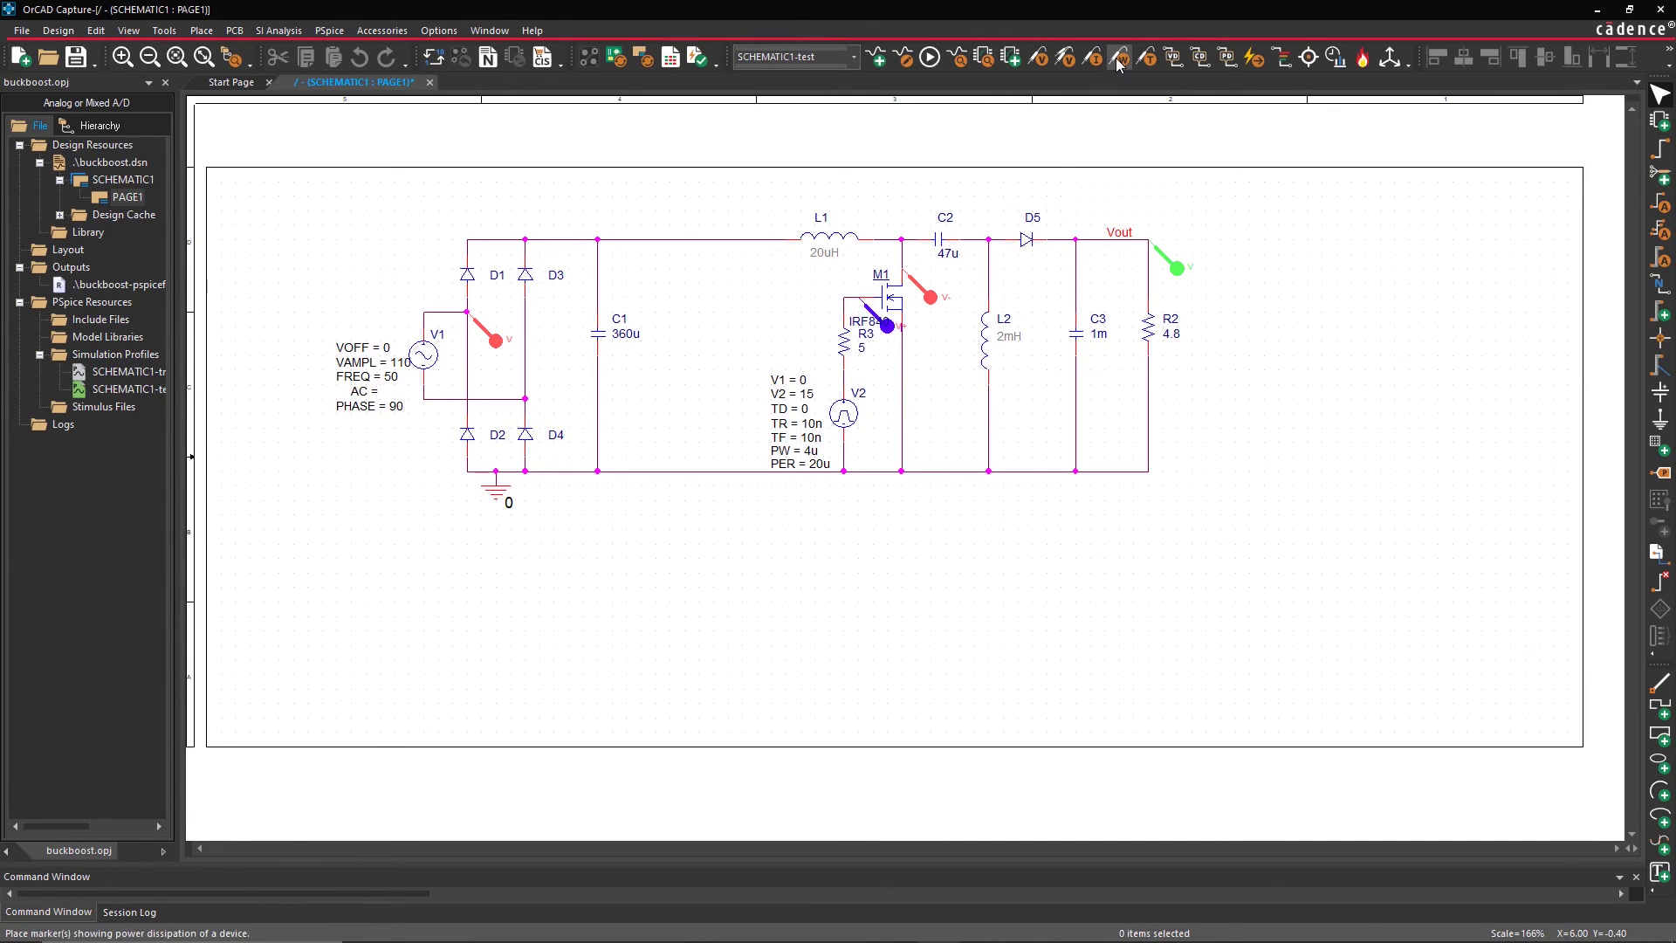
click(918, 305)
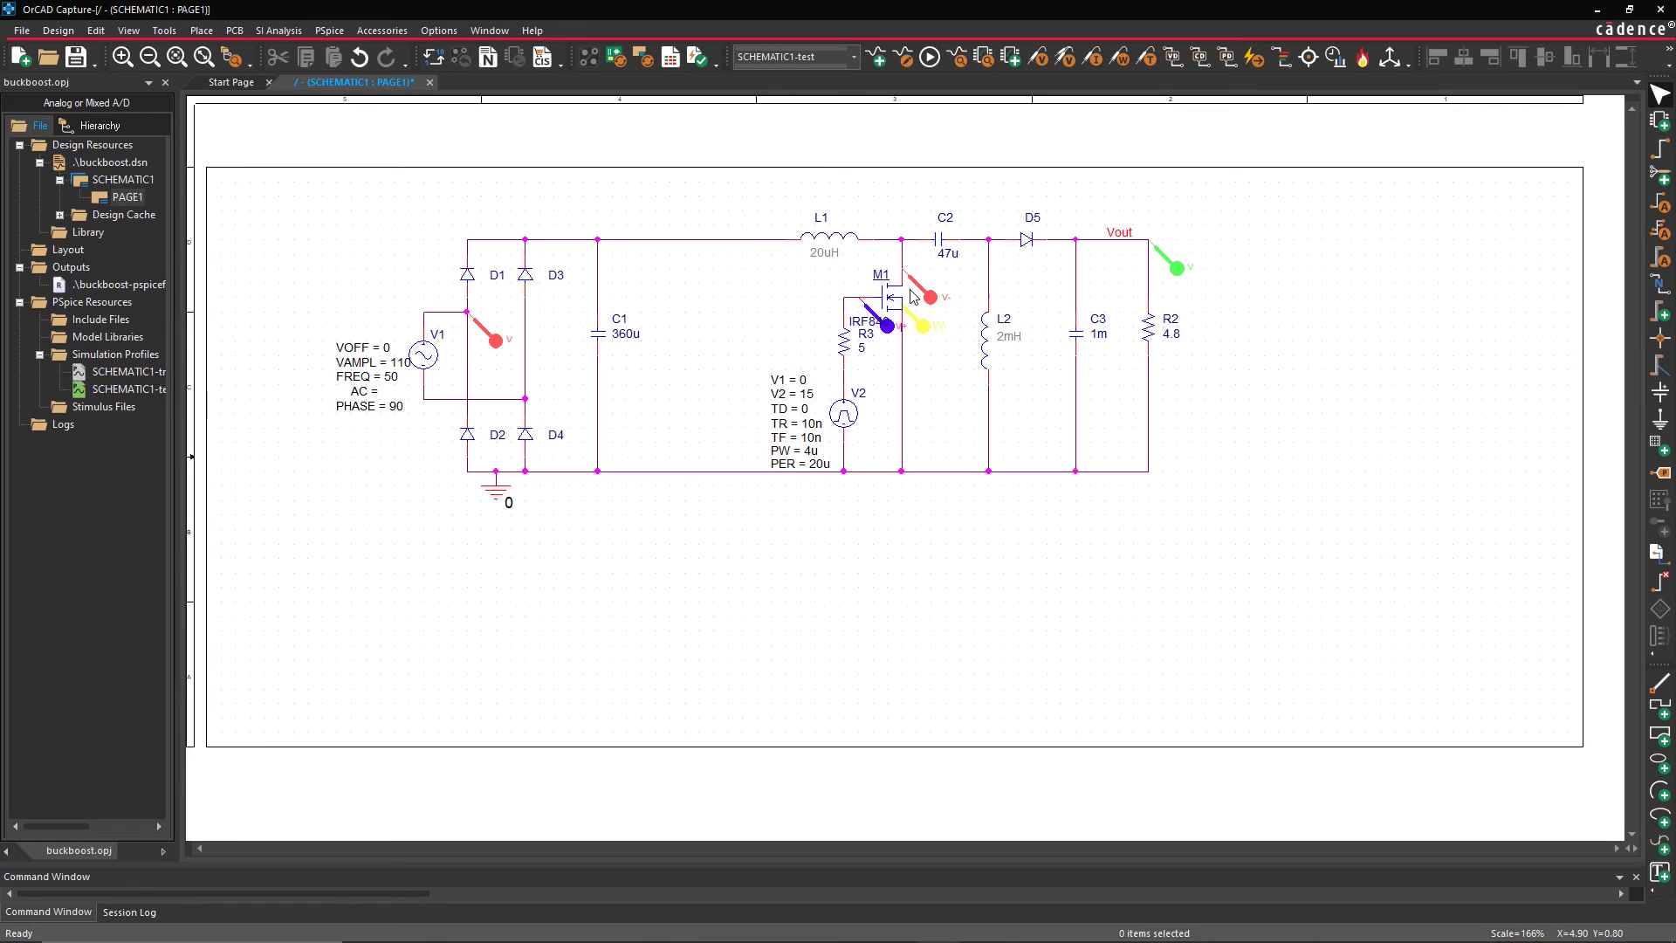
click(930, 58)
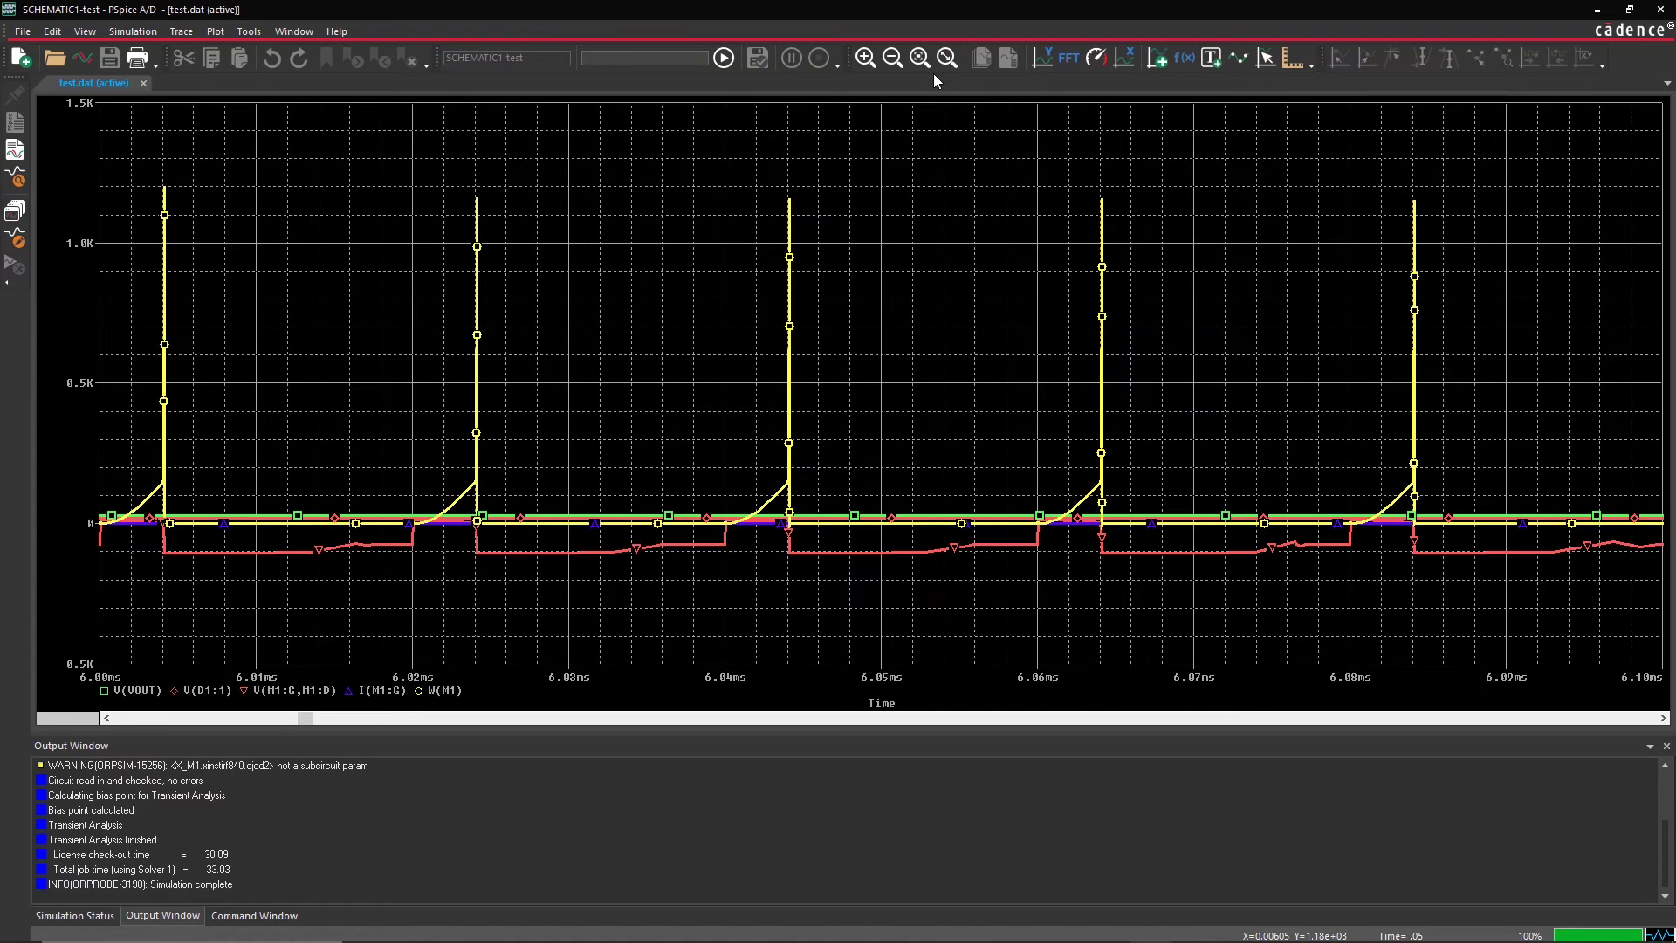